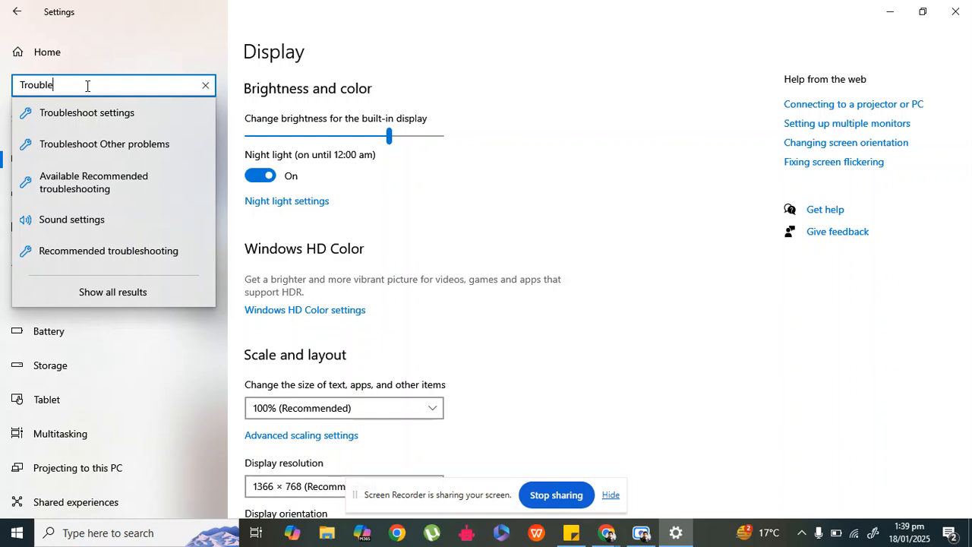
Run the Windows Update troubleshooter from the additional troubleshooters page, and close its window during problem detection.
{"action": "left_click", "coordinate": [90, 147]}
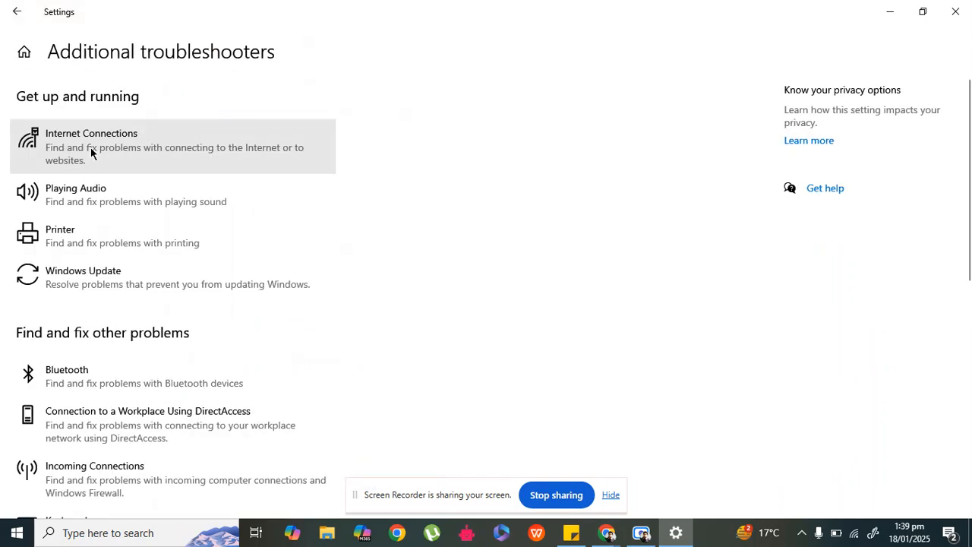
{"action": "left_click", "coordinate": [67, 276]}
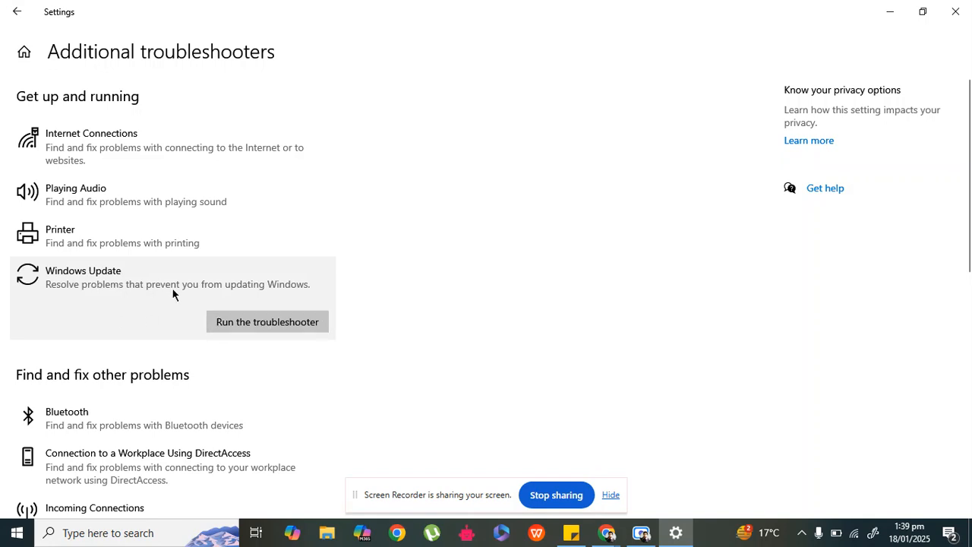
{"action": "left_click", "coordinate": [245, 323]}
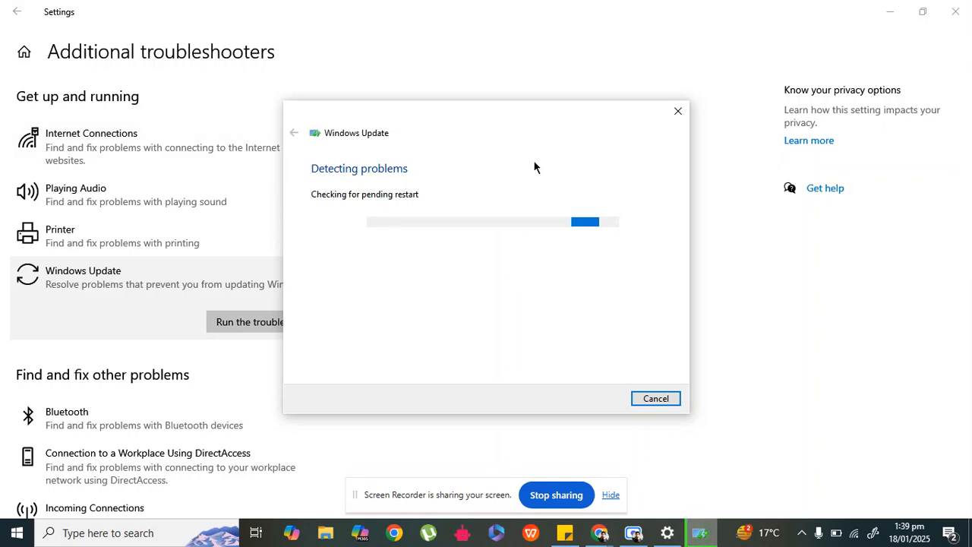
{"action": "left_click", "coordinate": [676, 118]}
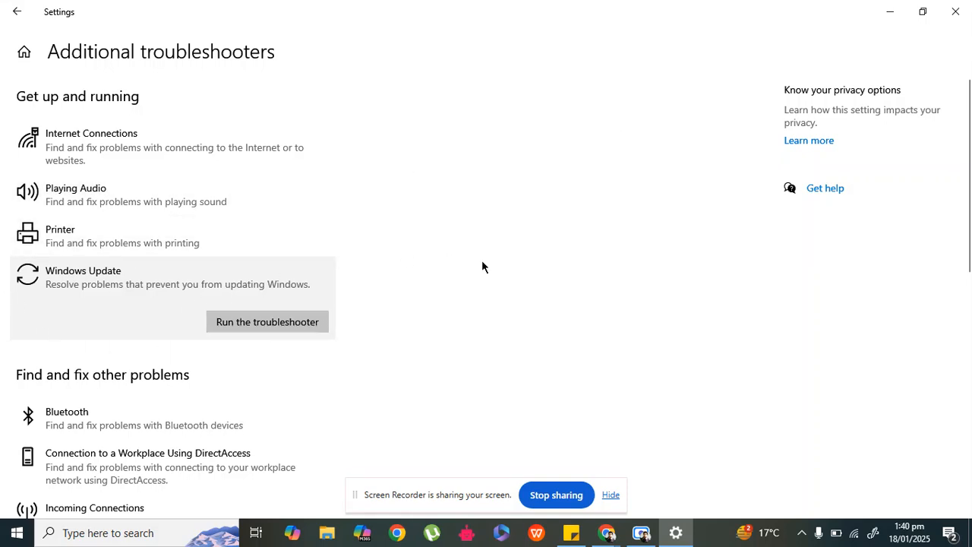
Consult the step list in Sticky Notes, and open the Privacy category in Windows Settings.
{"action": "left_click", "coordinate": [568, 534]}
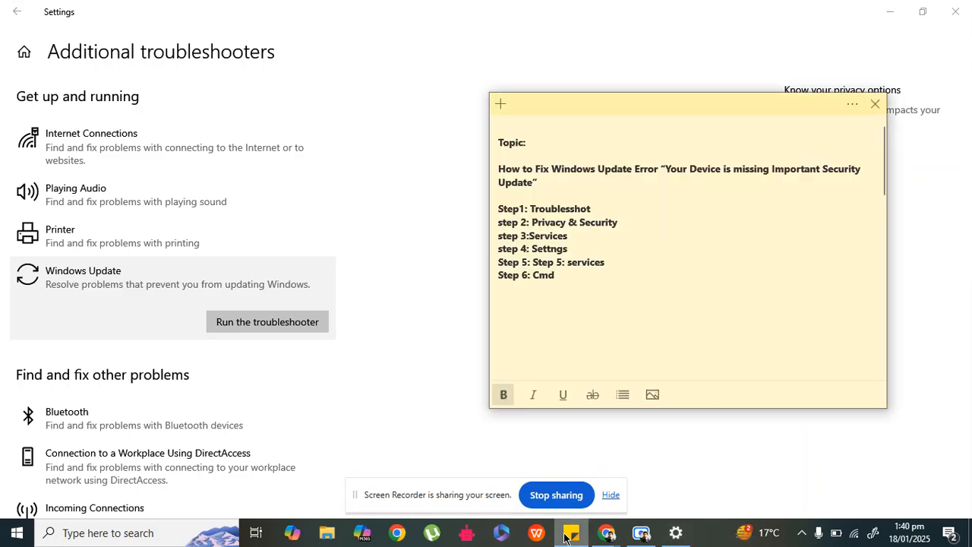
{"action": "left_click", "coordinate": [565, 536]}
{"action": "left_click", "coordinate": [150, 532]}
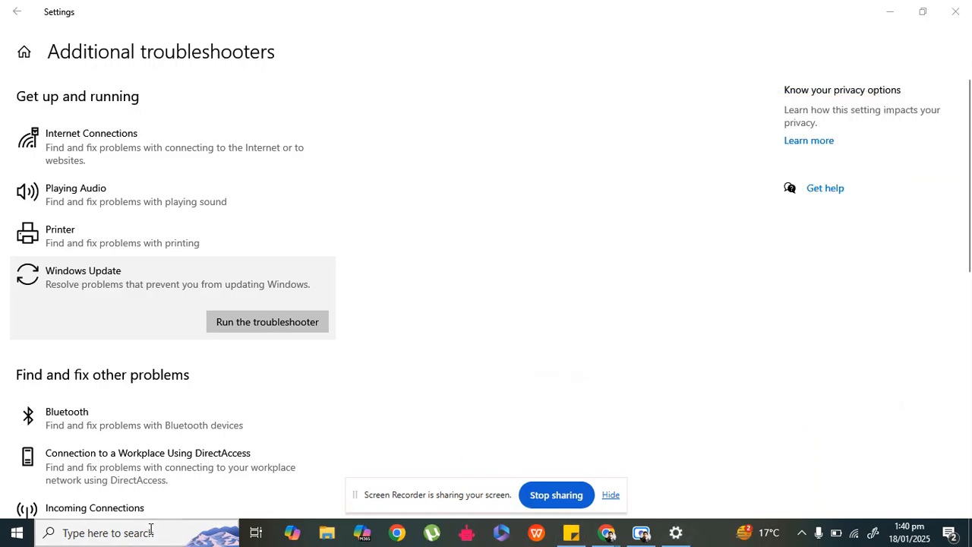
{"action": "type", "text": "setting"}
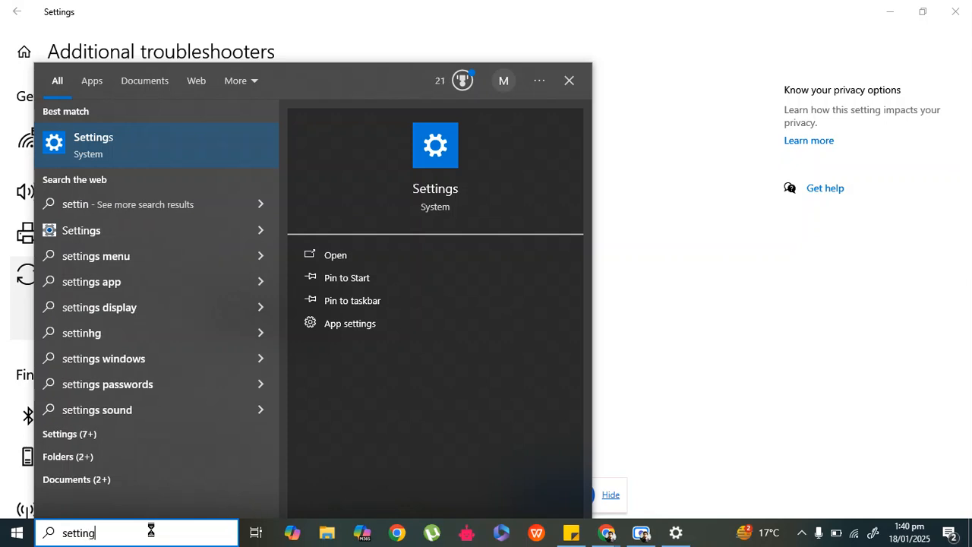
{"action": "left_click", "coordinate": [98, 155]}
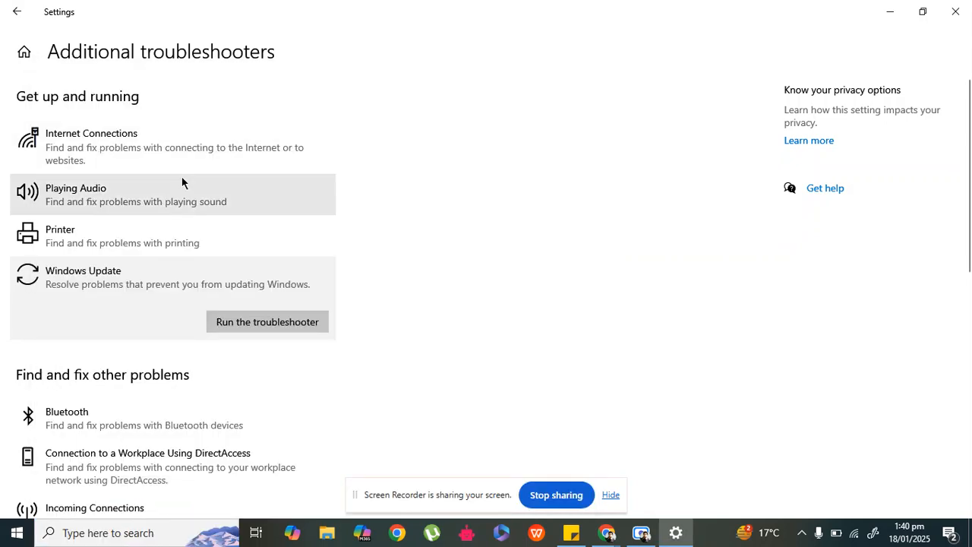
{"action": "left_click", "coordinate": [16, 15]}
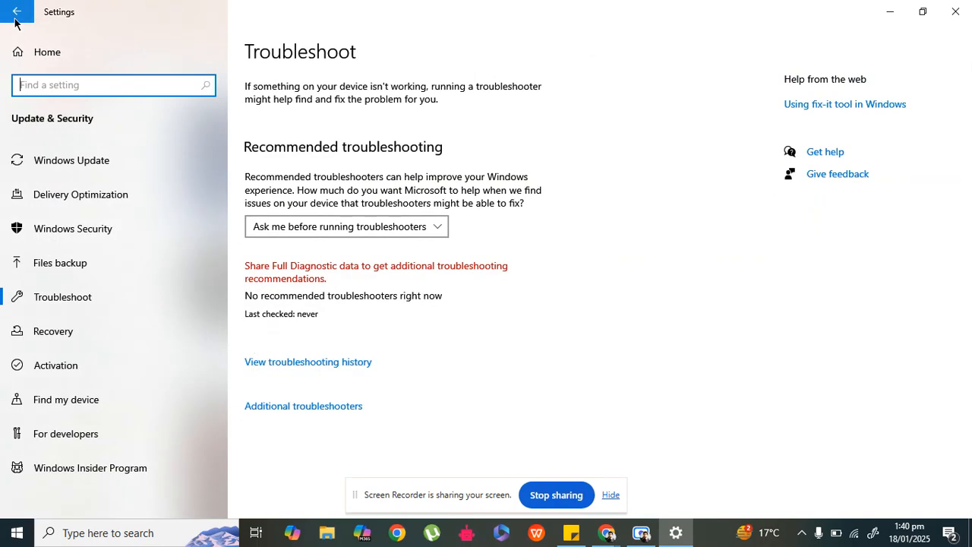
{"action": "left_click", "coordinate": [16, 15]}
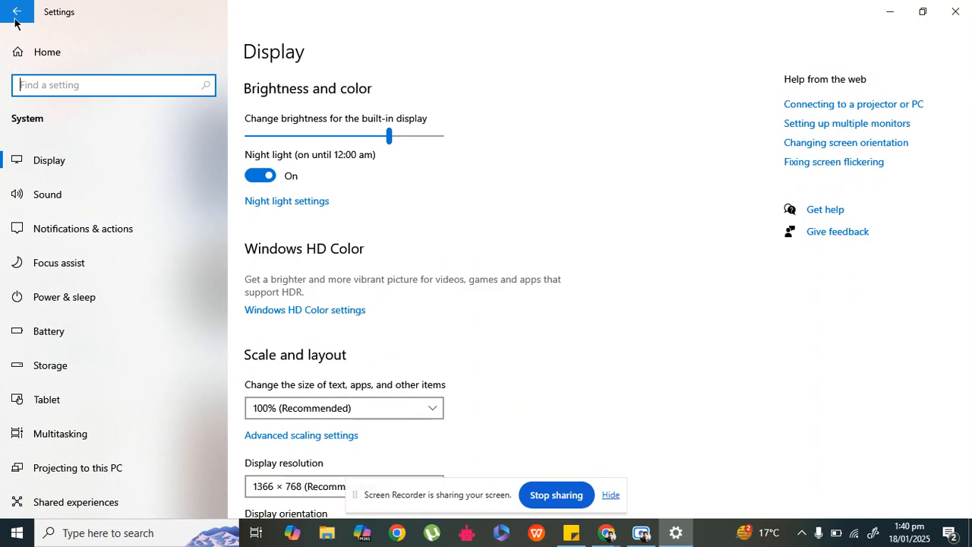
{"action": "left_click", "coordinate": [15, 15]}
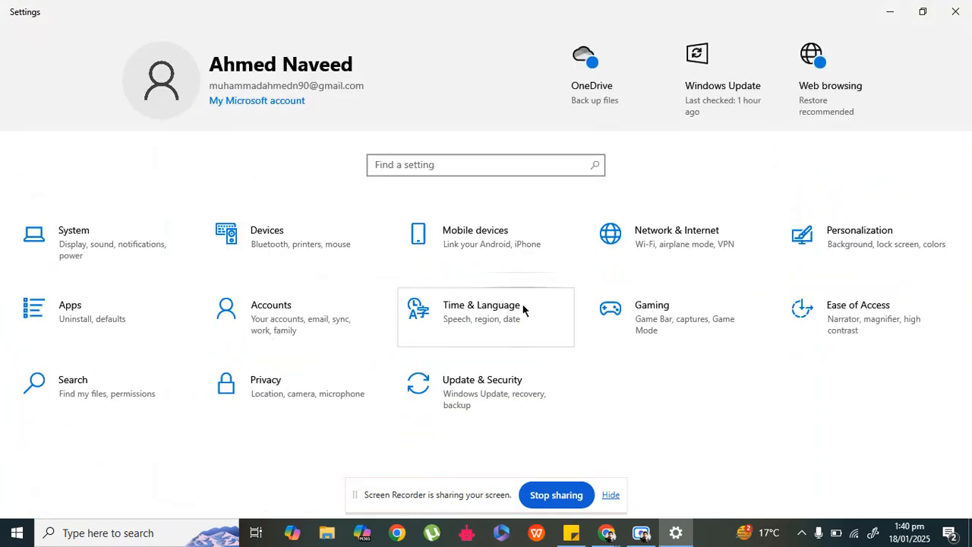
{"action": "left_click", "coordinate": [313, 397]}
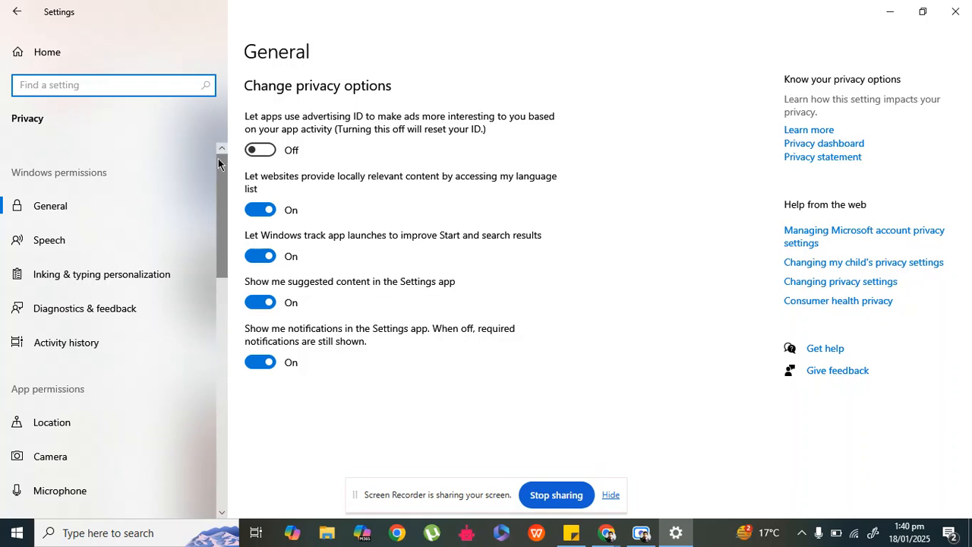
{"action": "left_click_drag", "start_coordinate": [218, 163], "coordinate": [213, 197]}
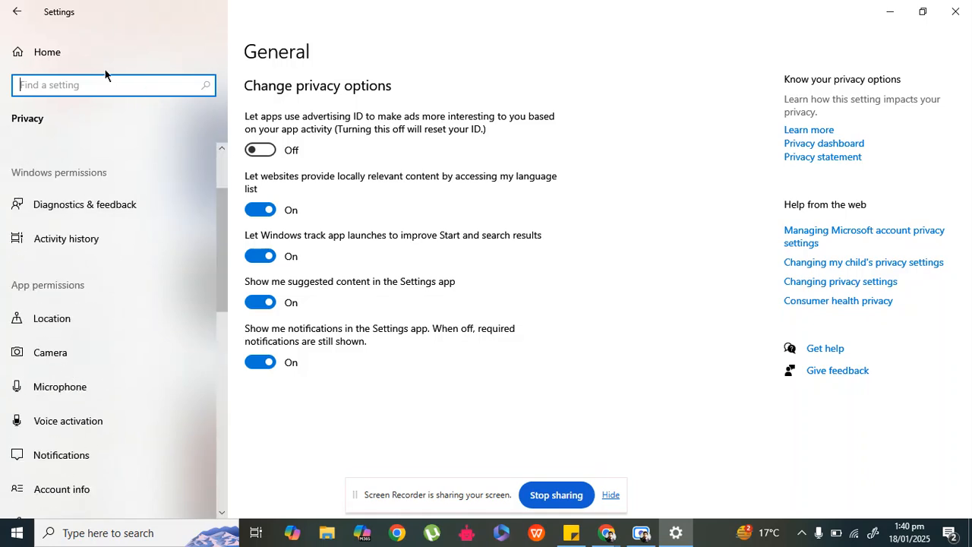
{"action": "type", "text": "windows se"}
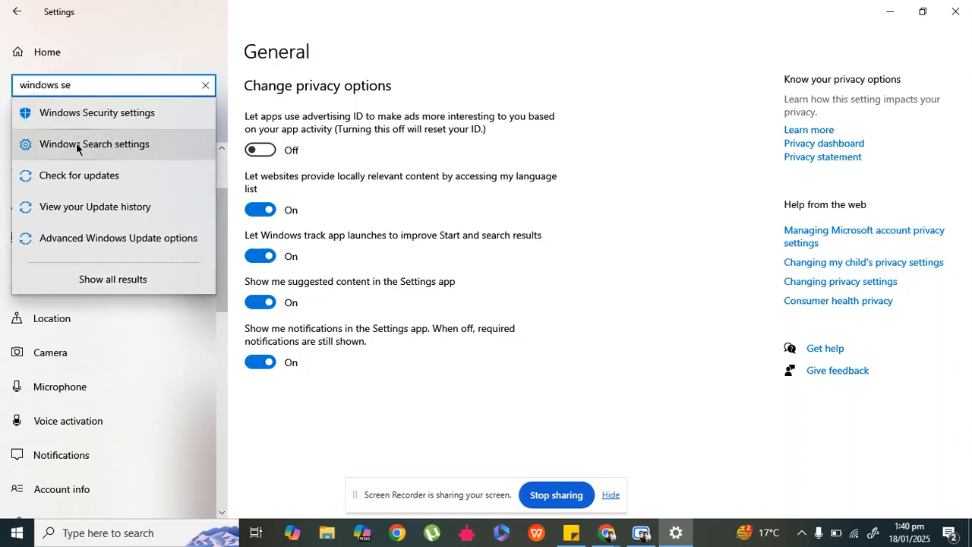
{"action": "left_click", "coordinate": [77, 150]}
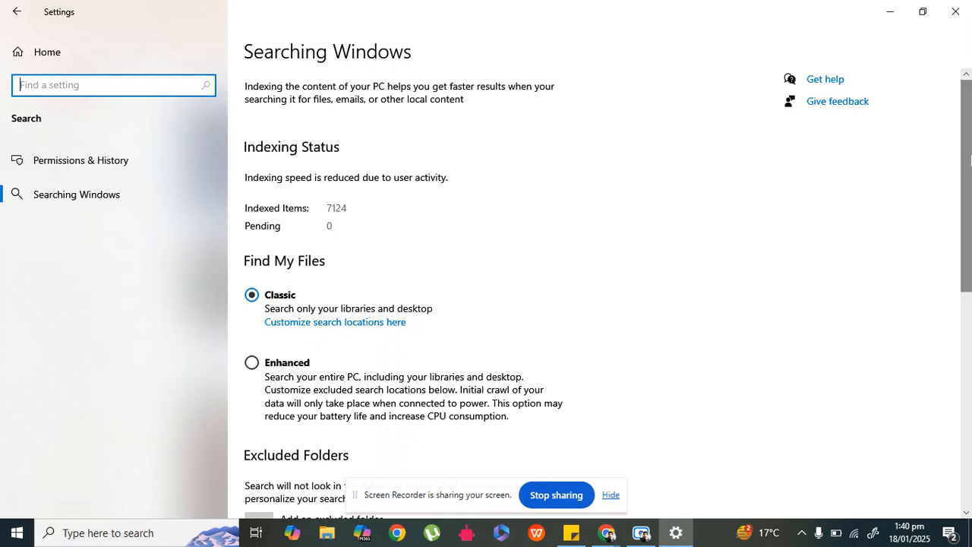
{"action": "mouse_move", "coordinate": [970, 143]}
{"action": "left_mouse_down"}
{"action": "mouse_move", "coordinate": [968, 363]}
{"action": "mouse_move", "coordinate": [968, 147]}
{"action": "left_mouse_up"}
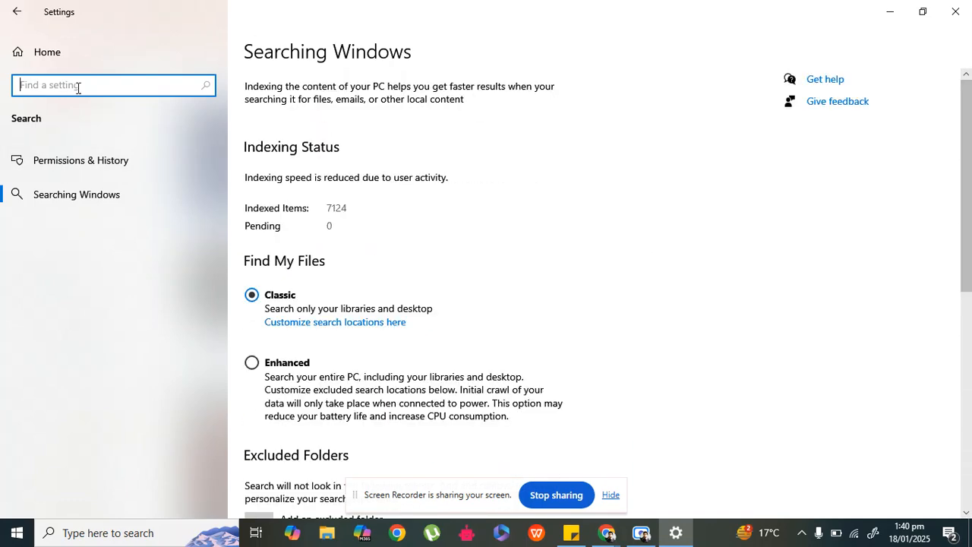
Find the Windows Security settings with the search term "window" and open the Virus & threat protection area.
{"action": "type", "text": "window"}
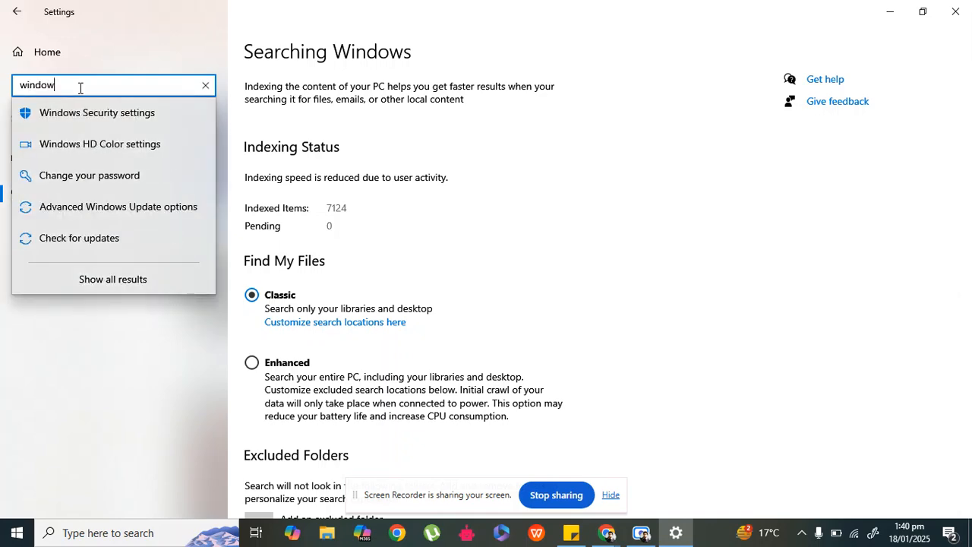
{"action": "left_click", "coordinate": [77, 115]}
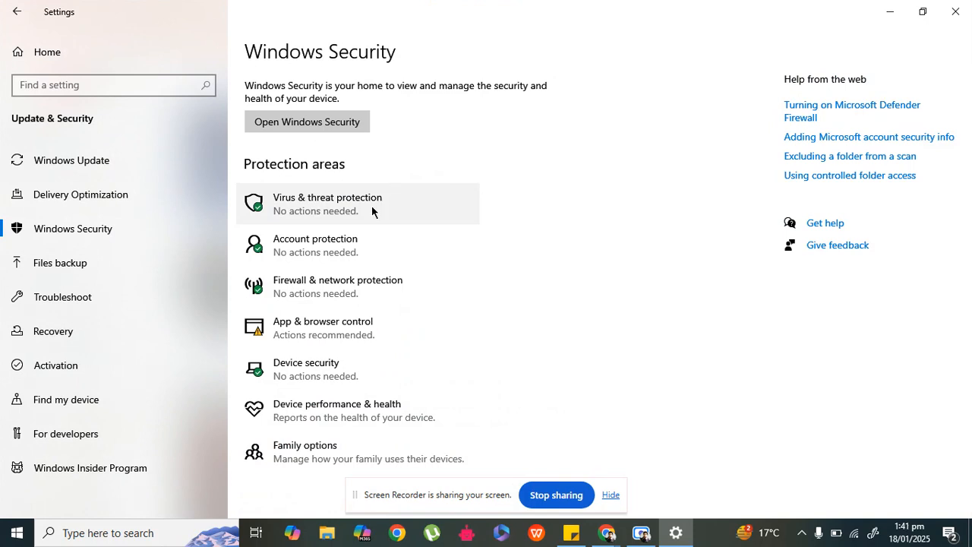
{"action": "left_click", "coordinate": [372, 211]}
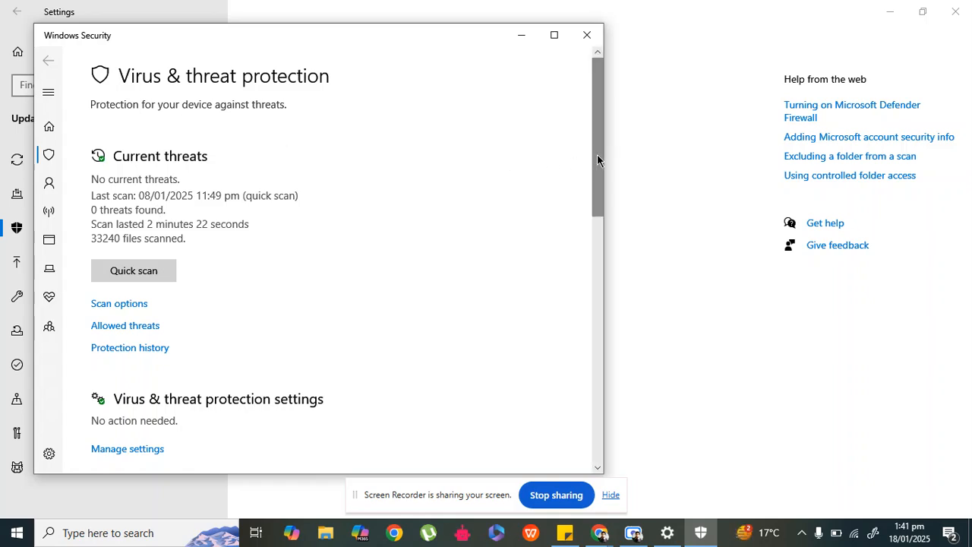
Review the Virus & threat protection page and its detailed protection settings, and close the Windows Security window.
{"action": "left_click_drag", "start_coordinate": [597, 160], "coordinate": [631, 191]}
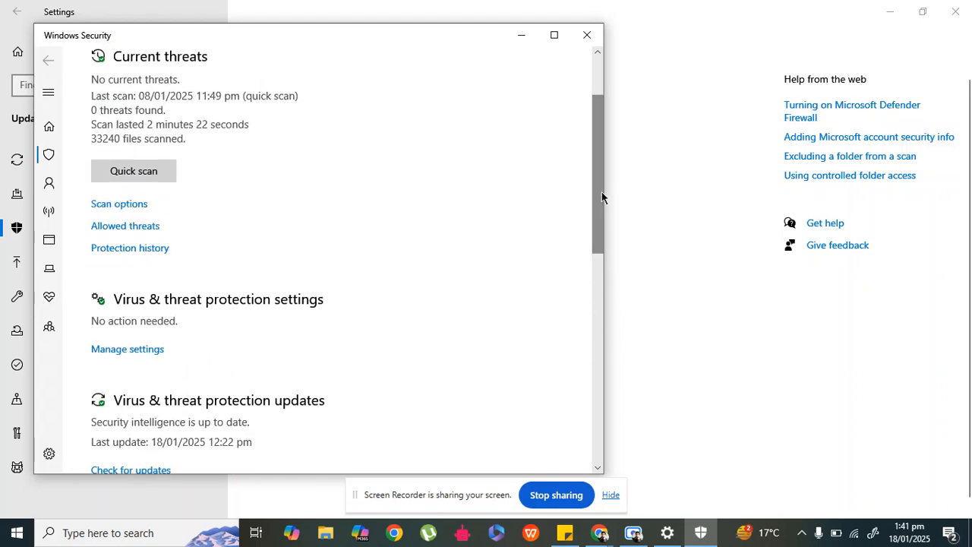
{"action": "left_click_drag", "start_coordinate": [601, 196], "coordinate": [616, 157]}
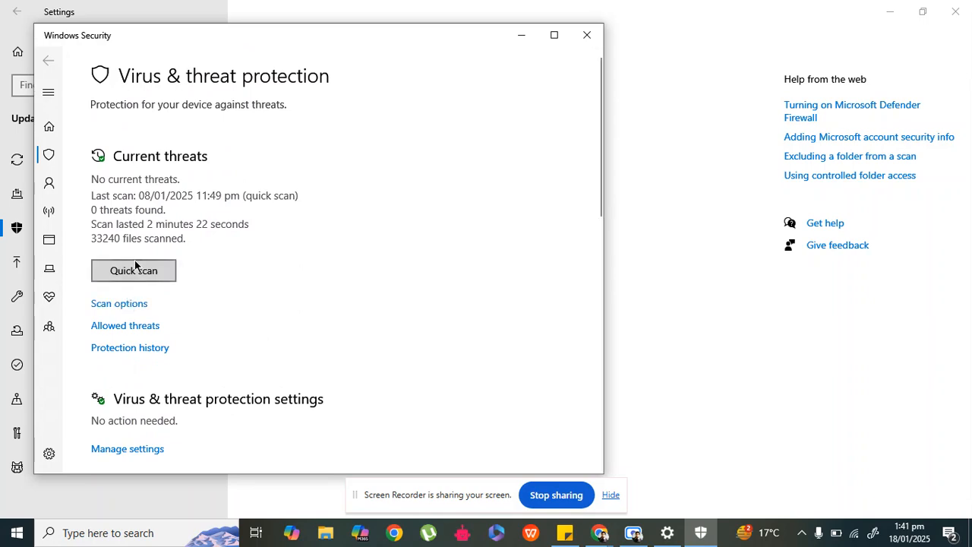
{"action": "left_click", "coordinate": [145, 448]}
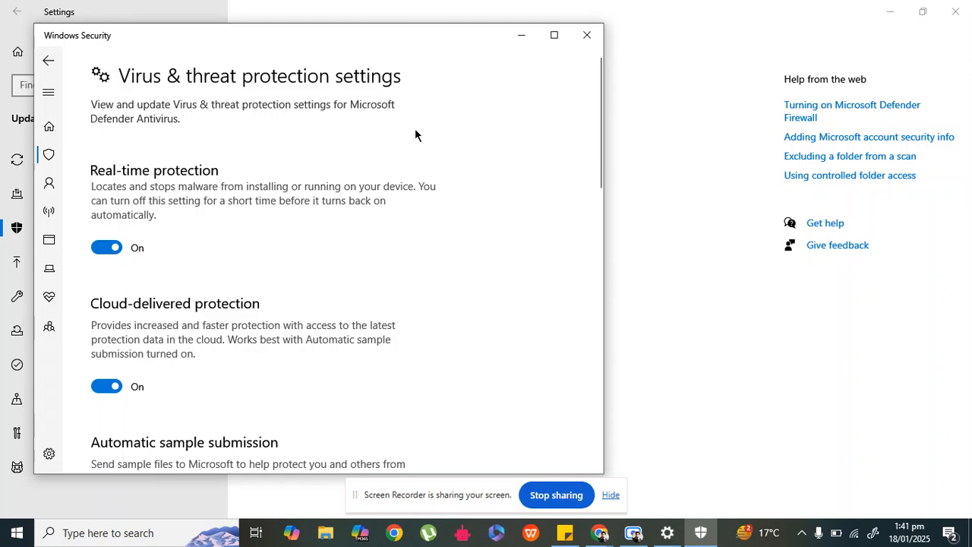
{"action": "left_click", "coordinate": [587, 35]}
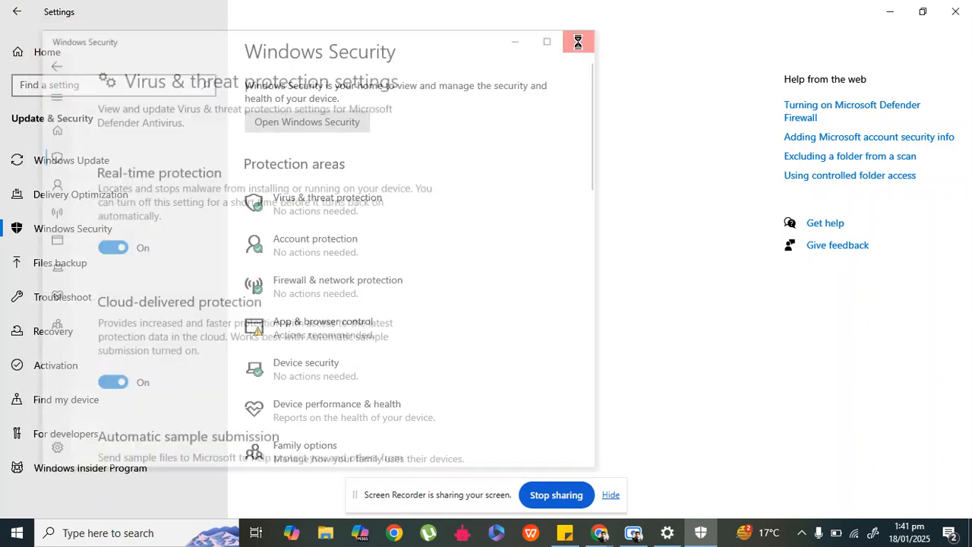
Consult the step list in Sticky Notes, and search Windows for "services" to open the Services console.
{"action": "left_click", "coordinate": [571, 534]}
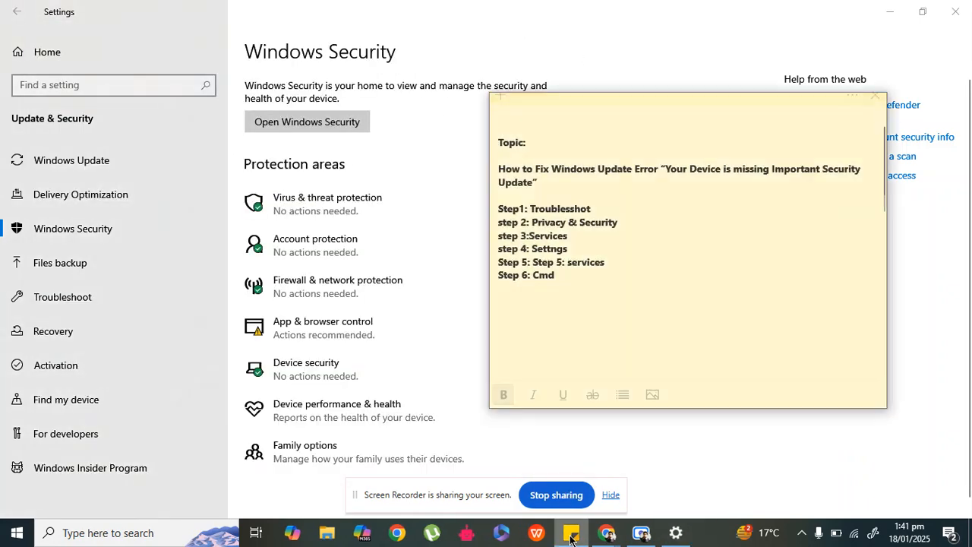
{"action": "left_click", "coordinate": [571, 534]}
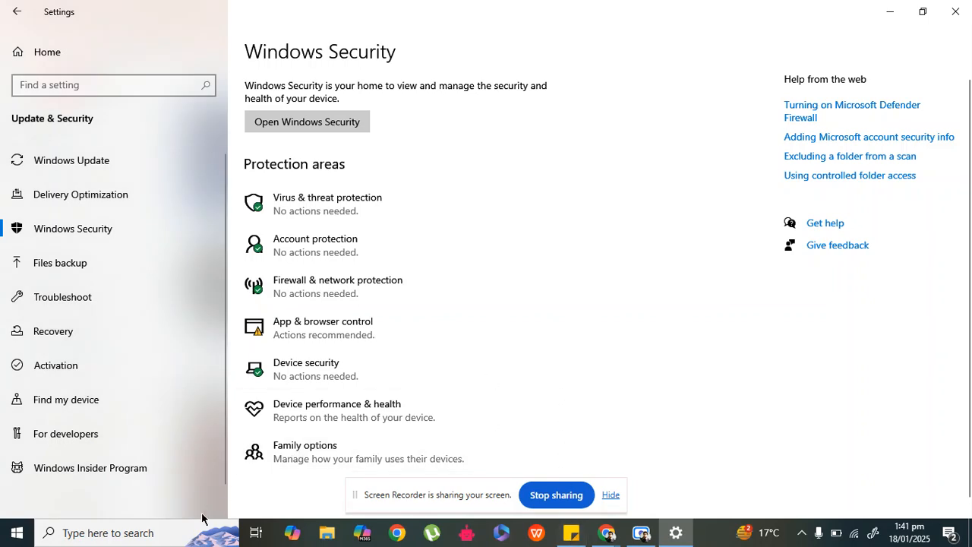
{"action": "left_click", "coordinate": [169, 531]}
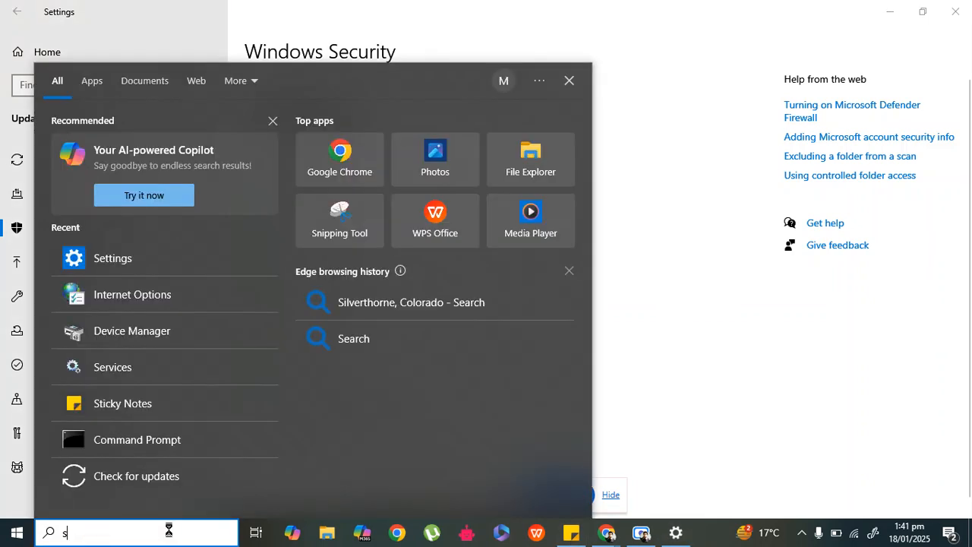
{"action": "type", "text": "services"}
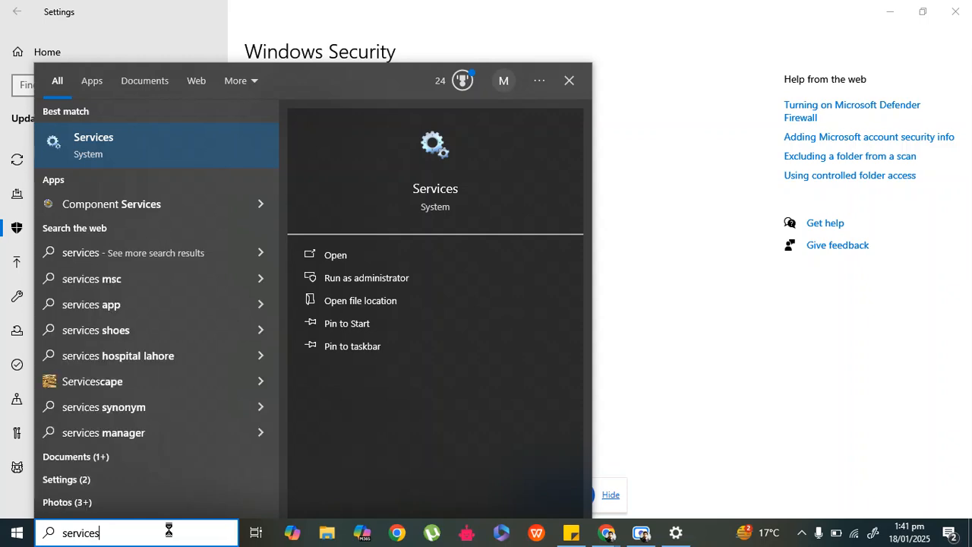
{"action": "left_click", "coordinate": [76, 146]}
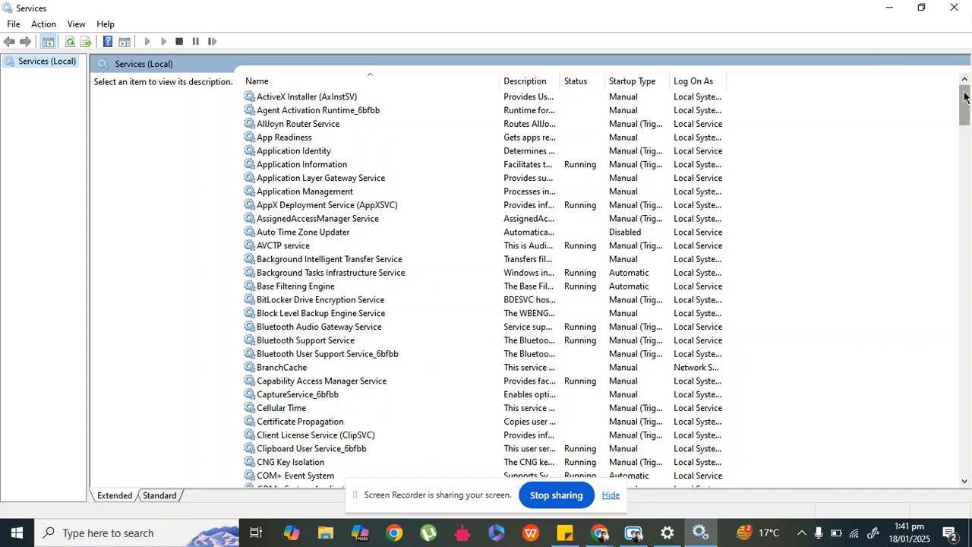
Open the properties of the Windows Update service and set its startup type to Automatic.
{"action": "left_click_drag", "start_coordinate": [966, 108], "coordinate": [965, 440]}
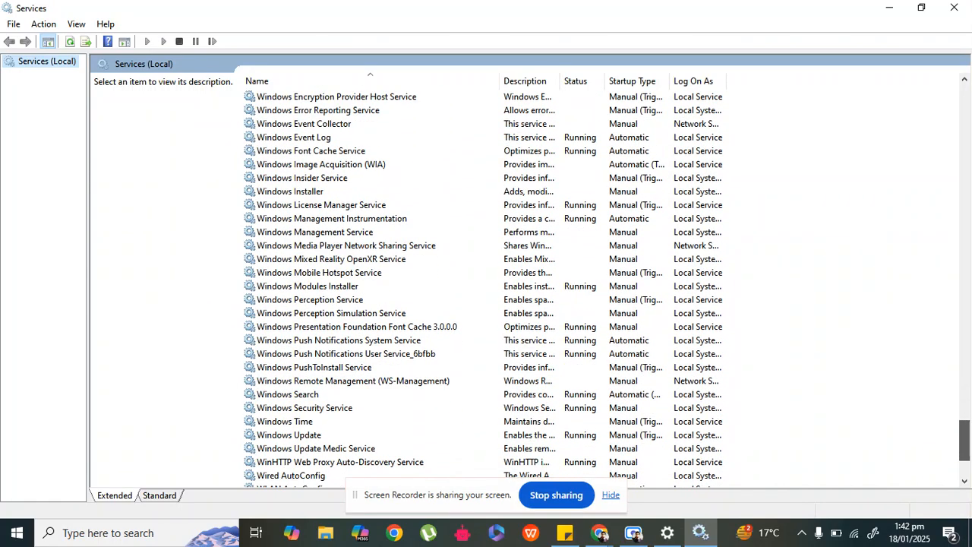
{"action": "double_click", "coordinate": [281, 438]}
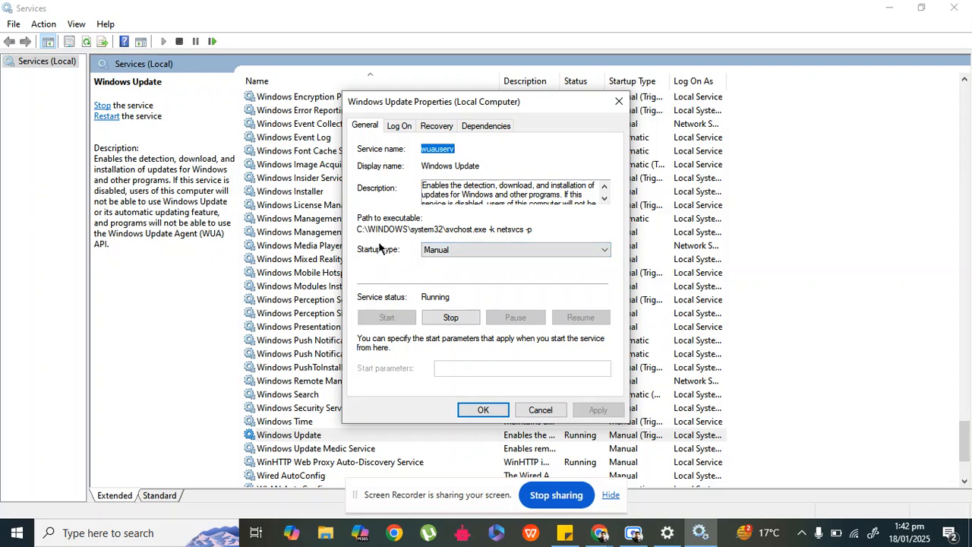
{"action": "left_click", "coordinate": [427, 252]}
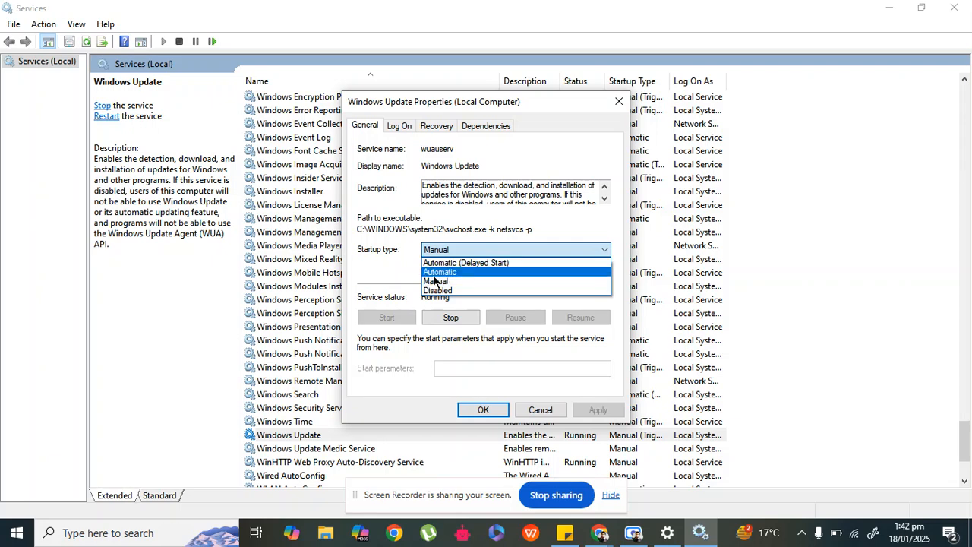
{"action": "left_click", "coordinate": [434, 273]}
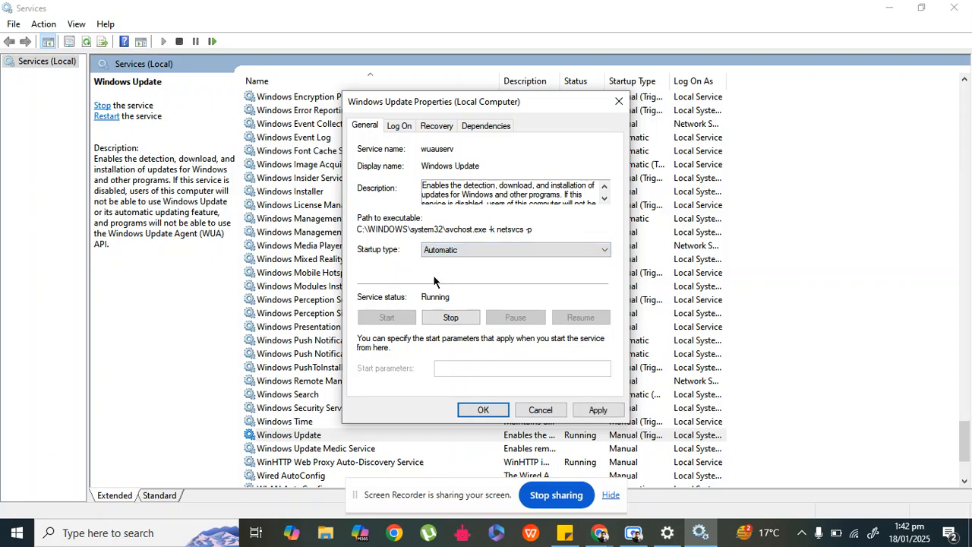
Restart the Windows Update service by stopping and starting it, applying the changed startup type in between.
{"action": "left_click", "coordinate": [450, 318]}
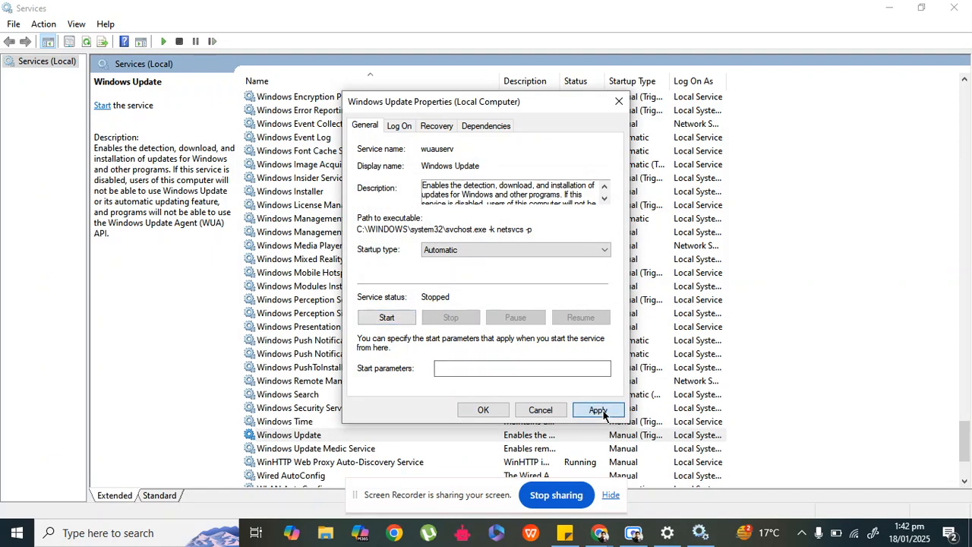
{"action": "left_click", "coordinate": [599, 407]}
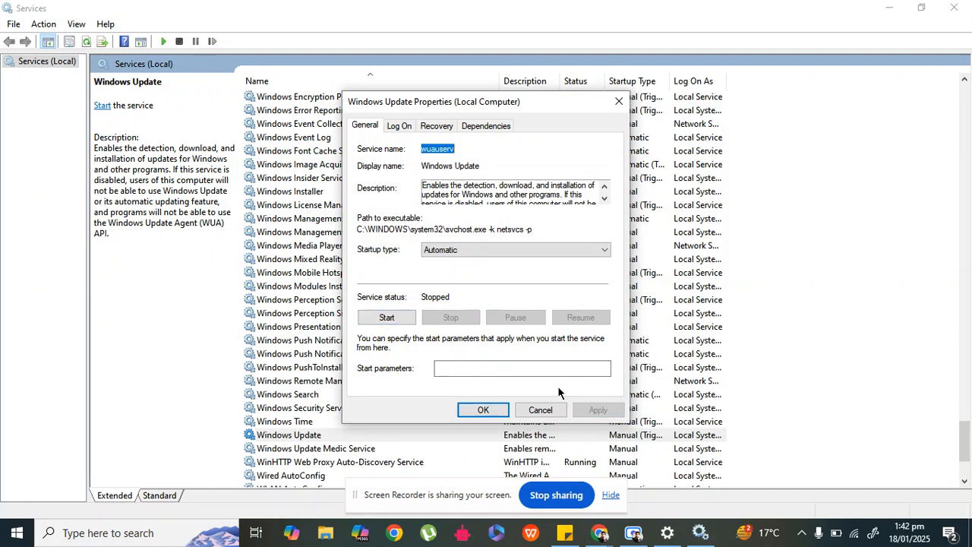
{"action": "left_click", "coordinate": [384, 319]}
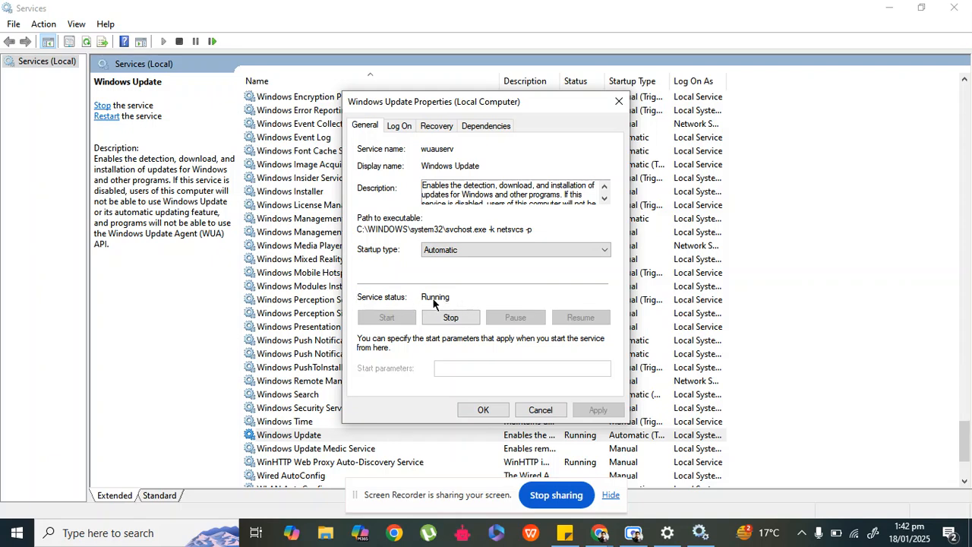
Close the Windows Update service's properties, and set the Background Intelligent Transfer Service startup type to Automatic (Delayed Start).
{"action": "left_click", "coordinate": [483, 410]}
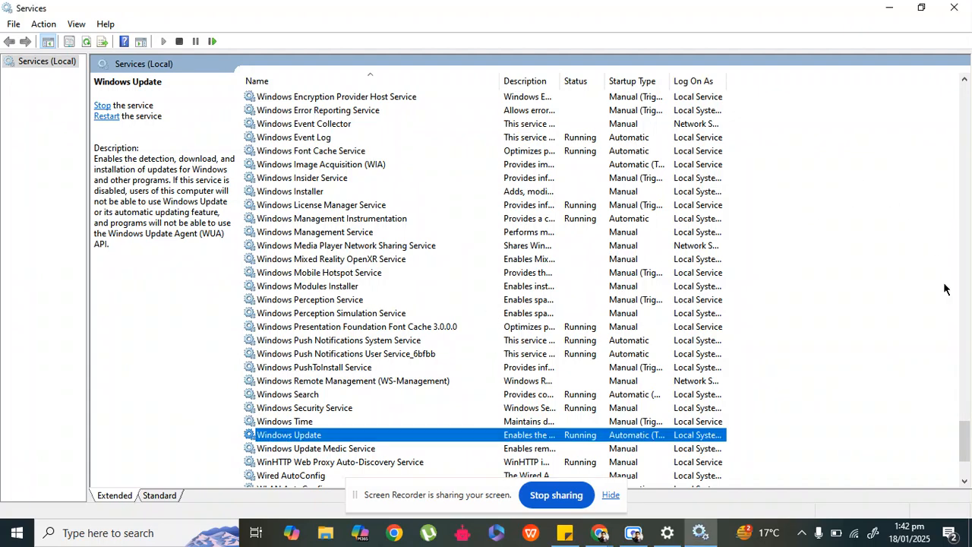
{"action": "left_click_drag", "start_coordinate": [962, 440], "coordinate": [962, 100]}
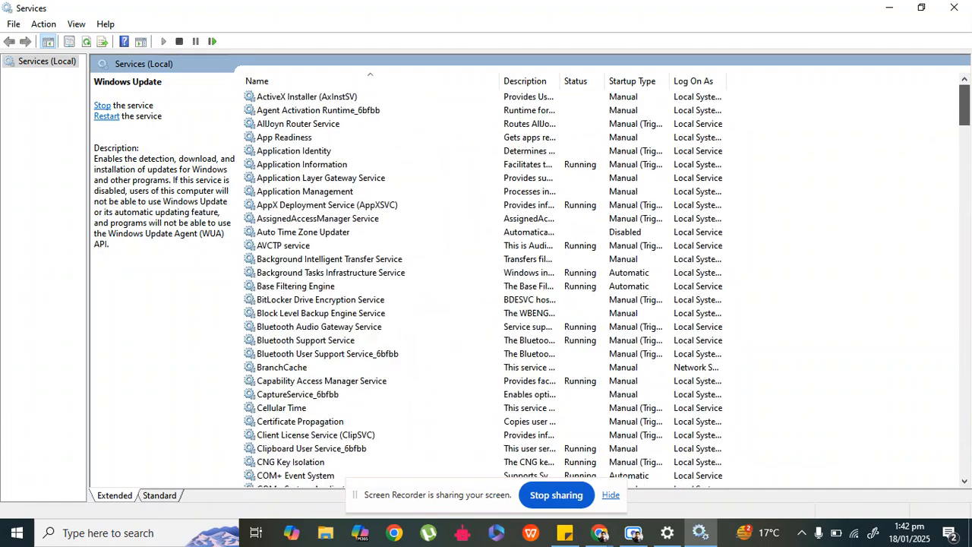
{"action": "left_click", "coordinate": [306, 260]}
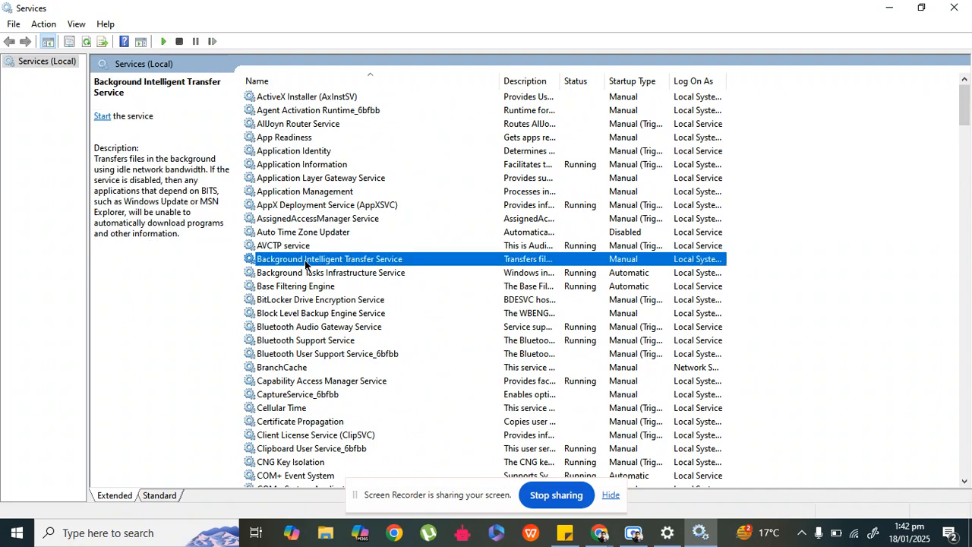
{"action": "double_click", "coordinate": [306, 262]}
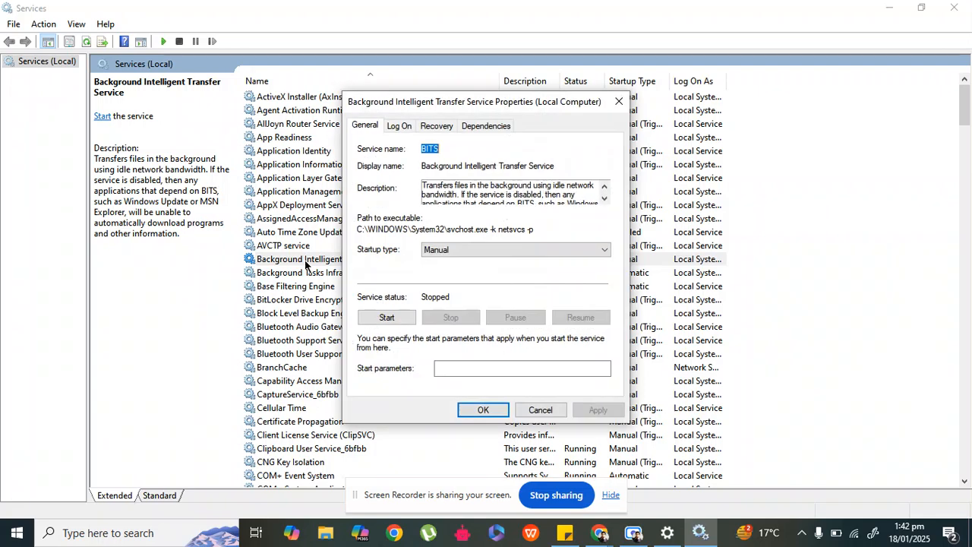
{"action": "left_click", "coordinate": [456, 251]}
{"action": "left_click", "coordinate": [454, 261]}
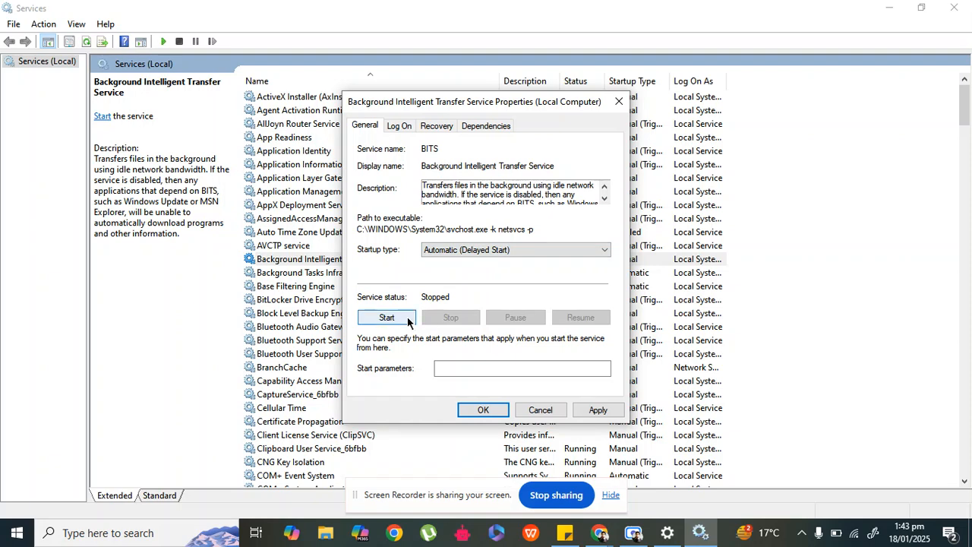
{"action": "left_click", "coordinate": [598, 409]}
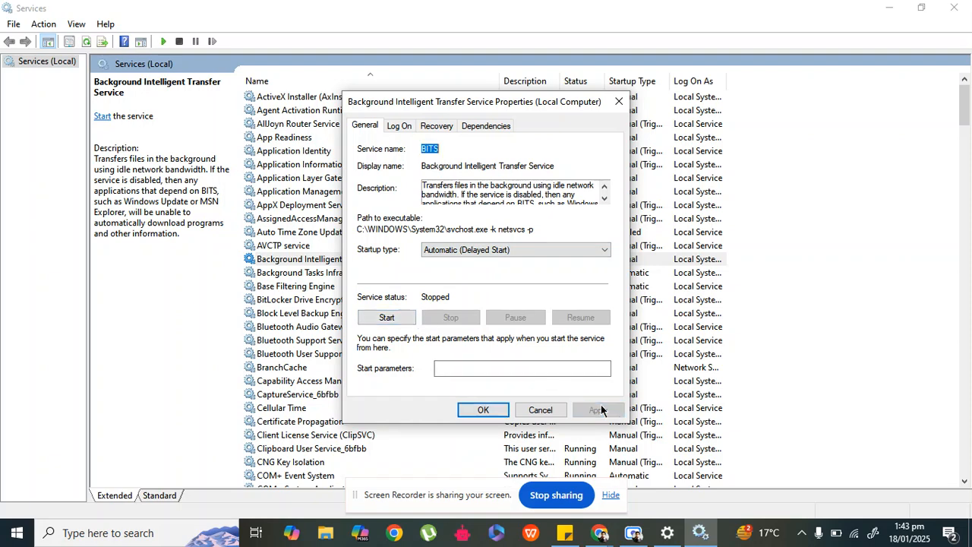
Start the Background Intelligent Transfer Service and close its properties with the changes accepted.
{"action": "left_click", "coordinate": [368, 321]}
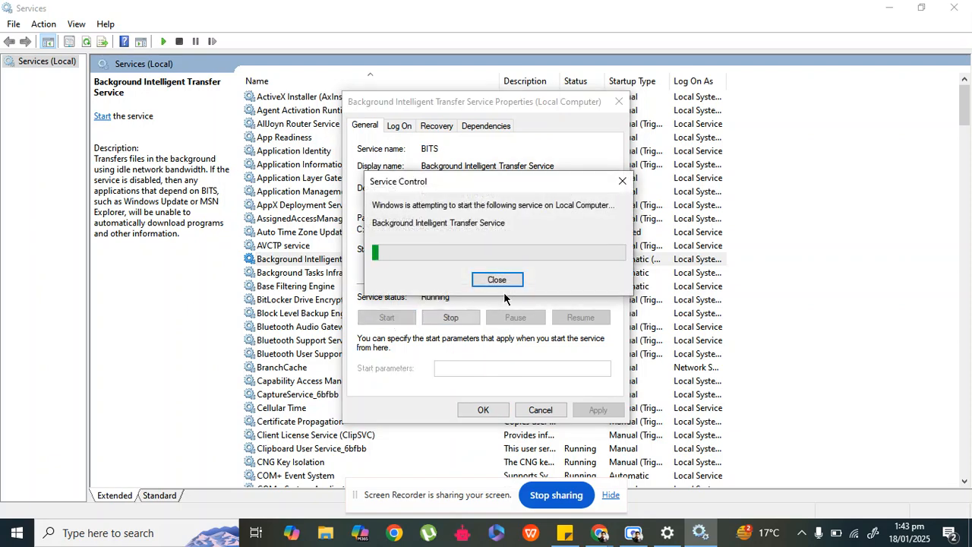
{"action": "left_click", "coordinate": [501, 278]}
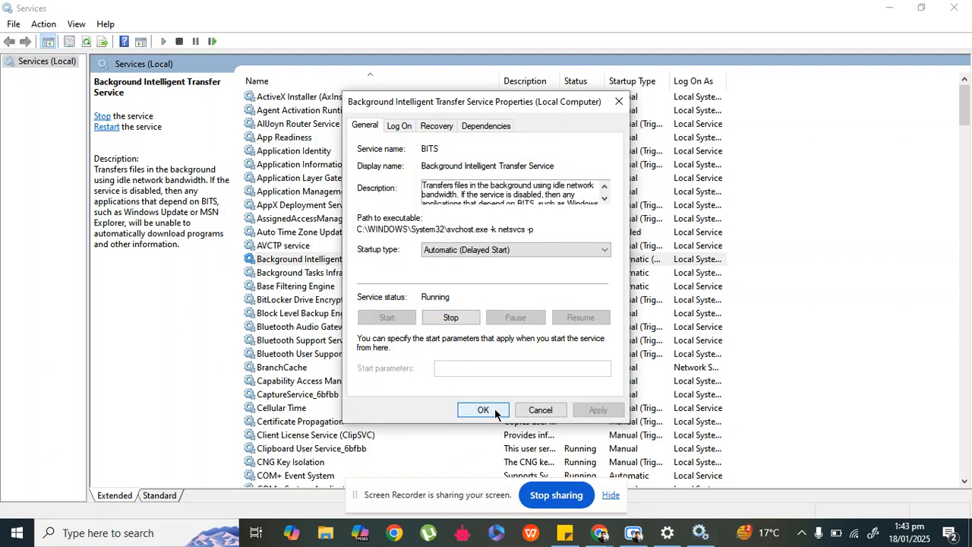
{"action": "left_click", "coordinate": [483, 410]}
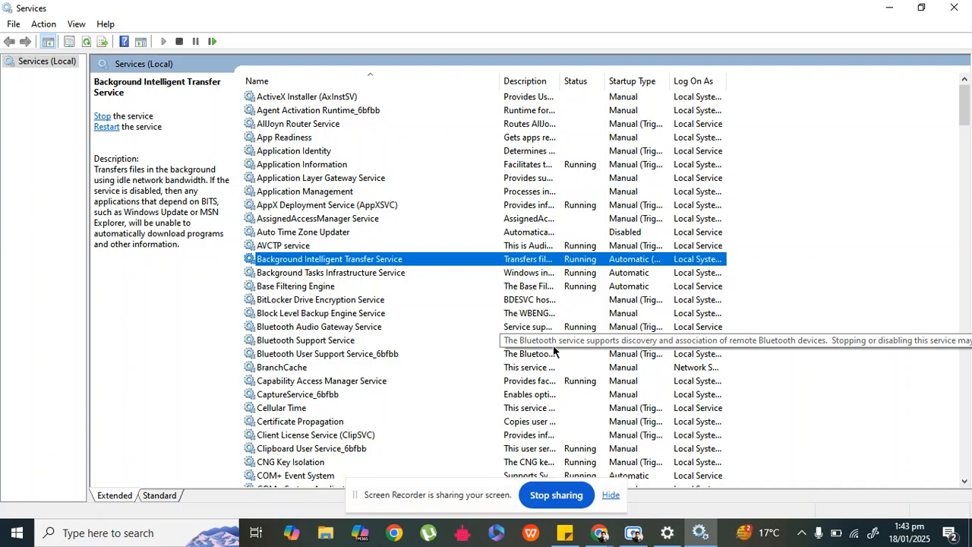
Consult the step list in Sticky Notes, and search Windows for "settings" to switch to the Settings app.
{"action": "left_click", "coordinate": [565, 532]}
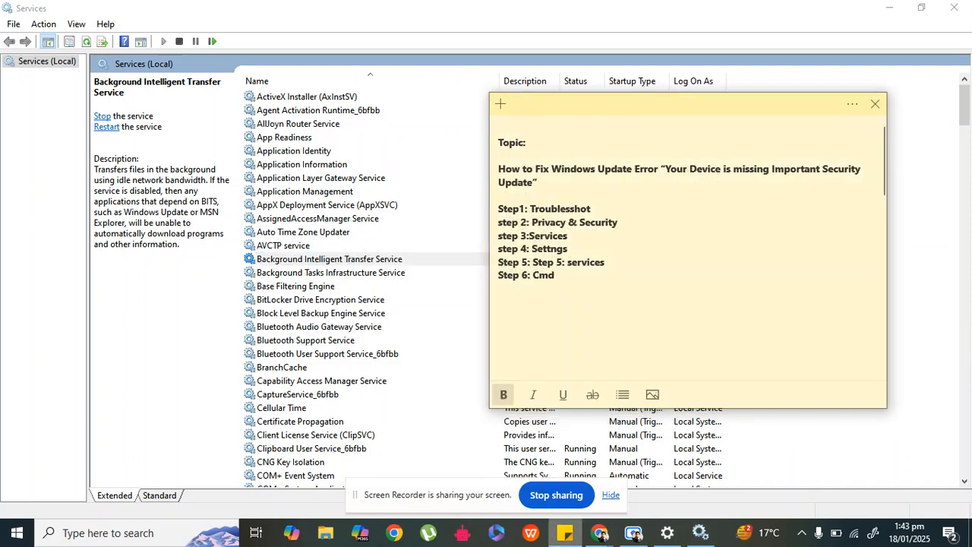
{"action": "left_click", "coordinate": [565, 533]}
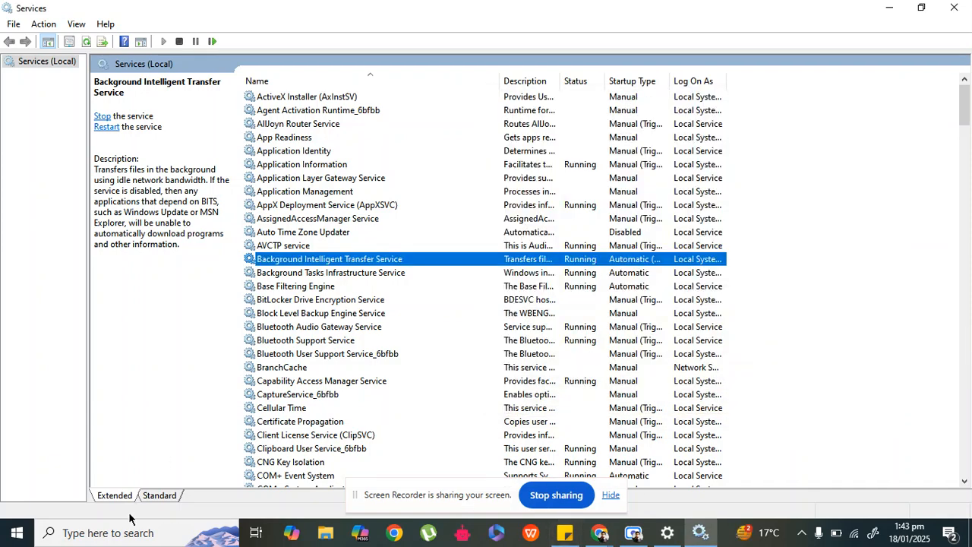
{"action": "left_click", "coordinate": [126, 532]}
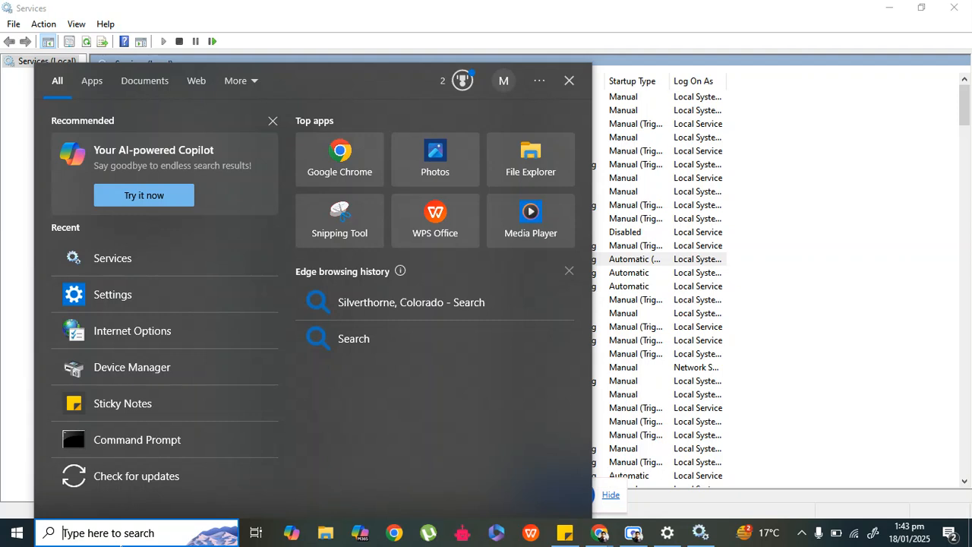
{"action": "type", "text": "setti"}
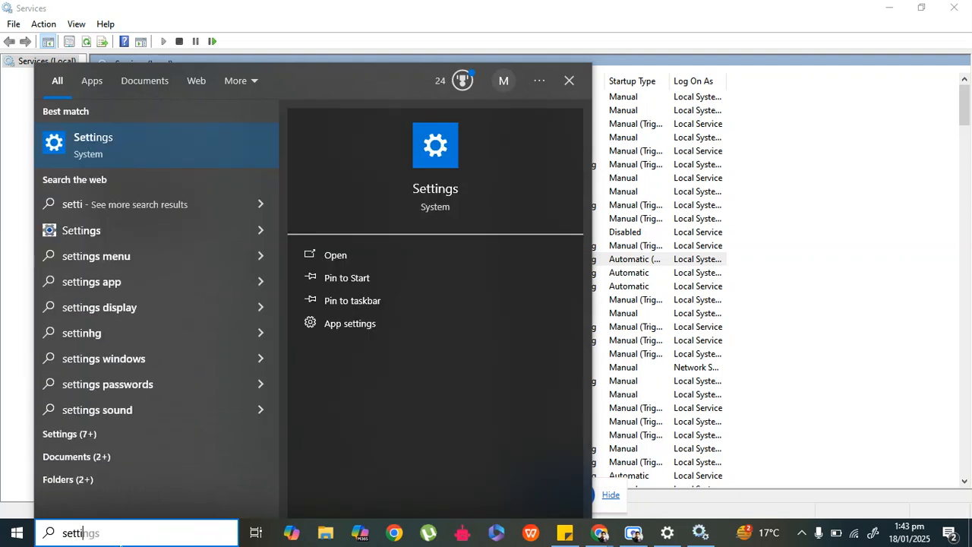
{"action": "type", "text": "ngs"}
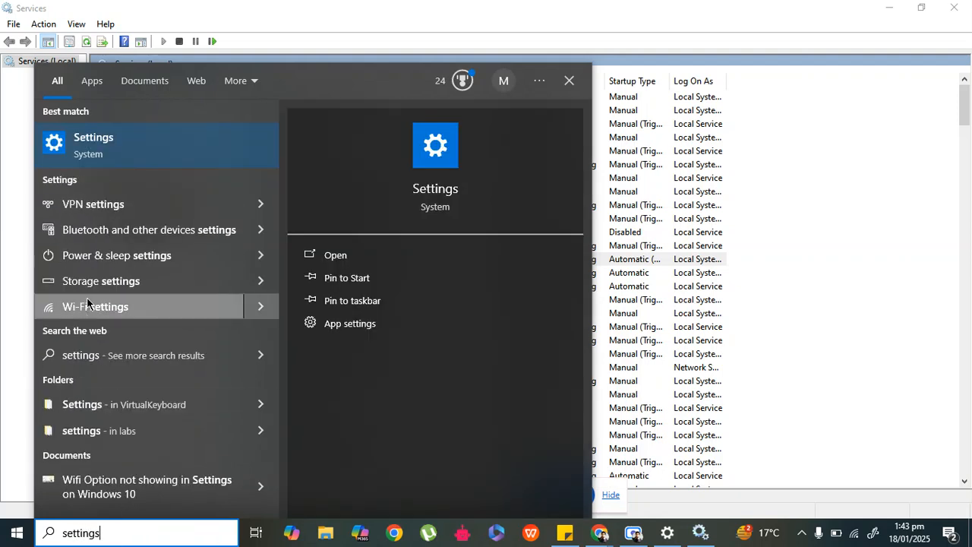
{"action": "left_click", "coordinate": [97, 151]}
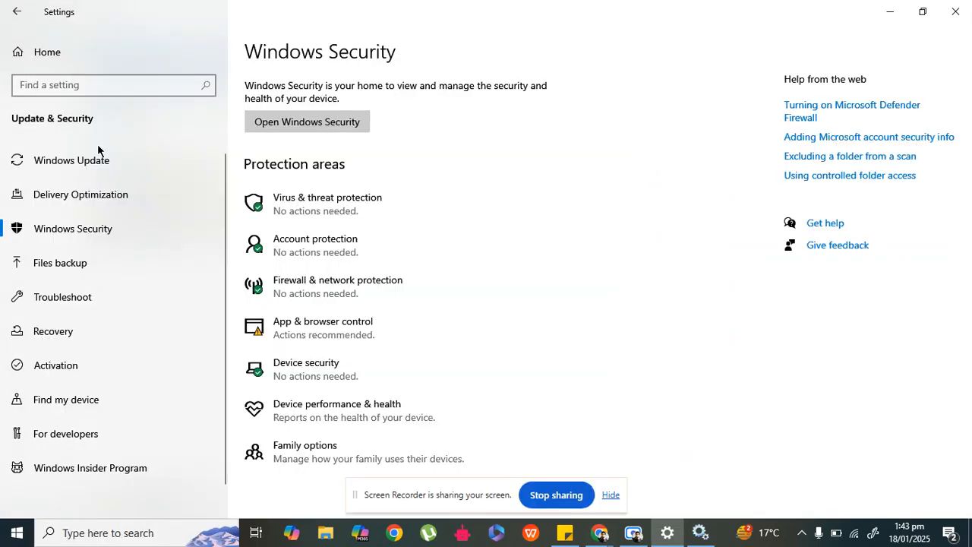
Review the Windows Update page, including the driver updates offered under optional updates and the remaining update options.
{"action": "left_click", "coordinate": [120, 84]}
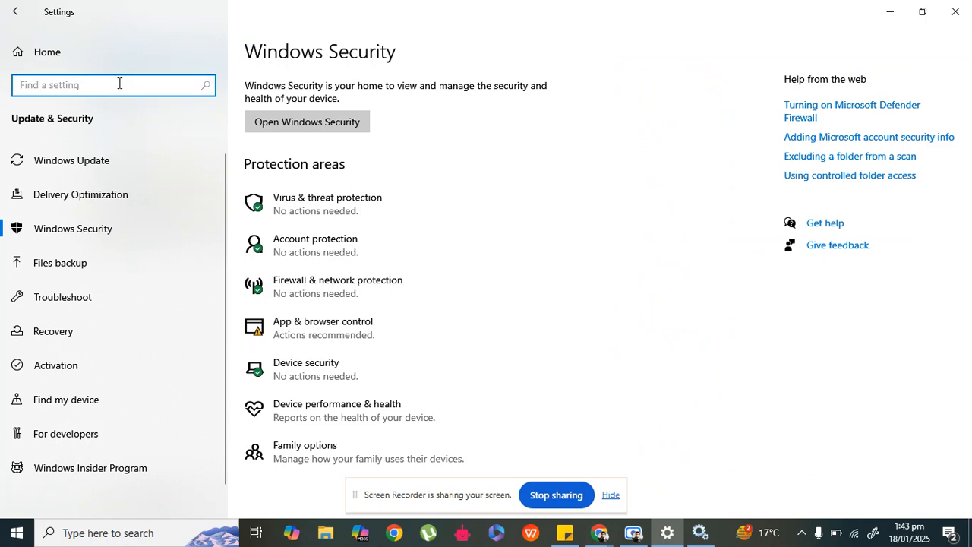
{"action": "left_click", "coordinate": [89, 157]}
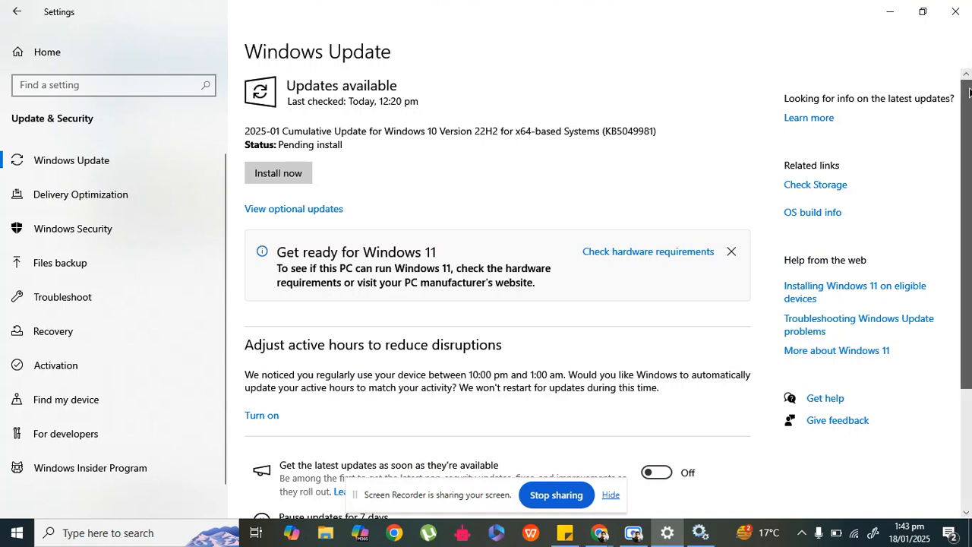
{"action": "mouse_move", "coordinate": [969, 92]}
{"action": "left_mouse_down"}
{"action": "mouse_move", "coordinate": [969, 263]}
{"action": "mouse_move", "coordinate": [968, 82]}
{"action": "left_mouse_up"}
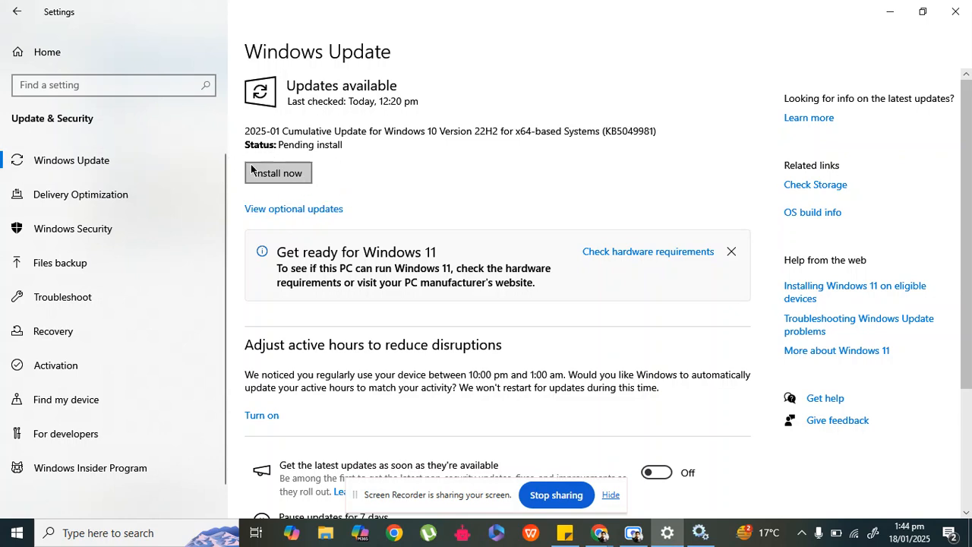
{"action": "left_click", "coordinate": [278, 211]}
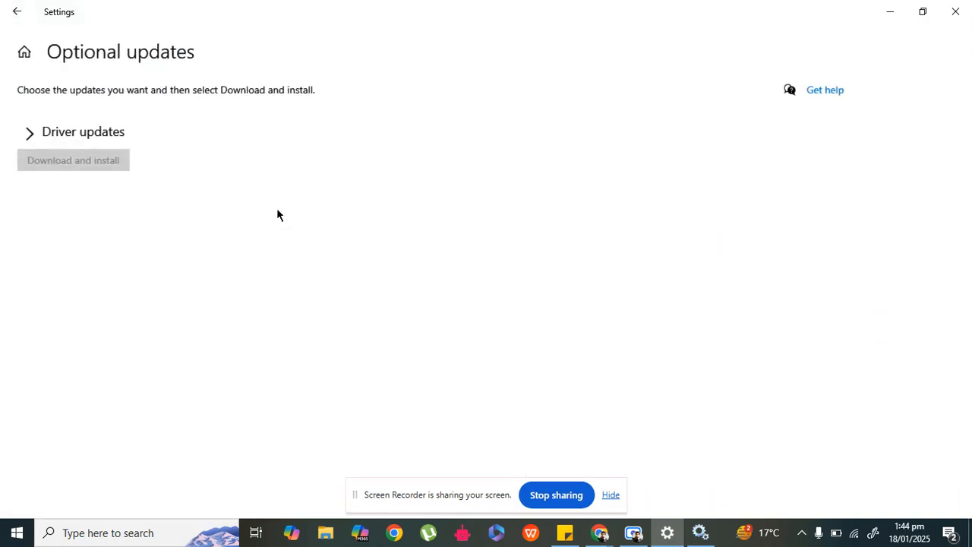
{"action": "left_click", "coordinate": [32, 135]}
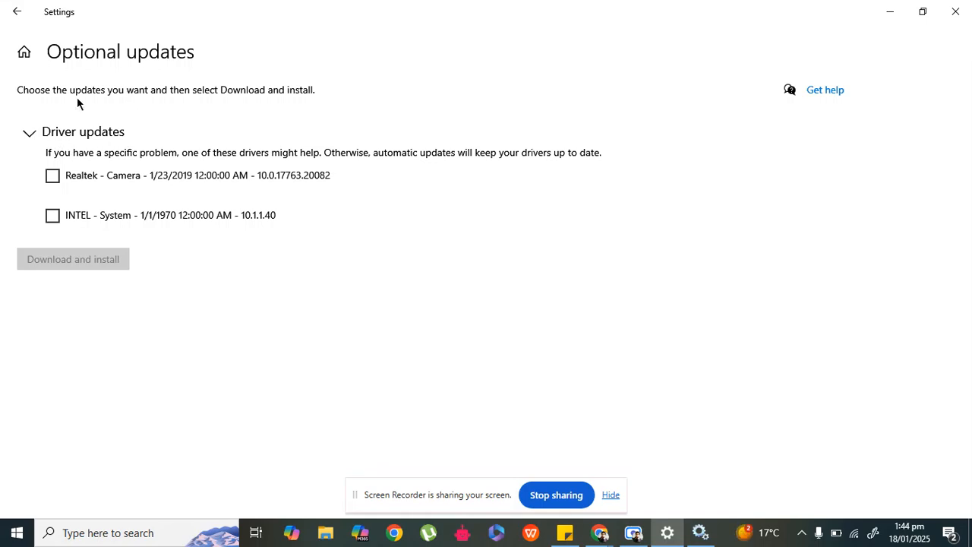
{"action": "left_click", "coordinate": [18, 13]}
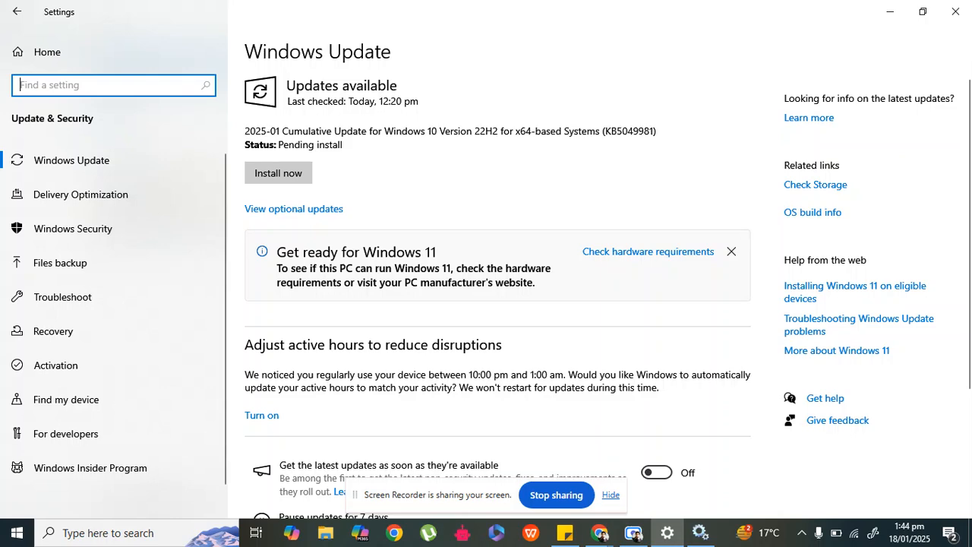
{"action": "scroll", "coordinate": [969, 197], "scroll_direction": "down", "scroll_amount": 3}
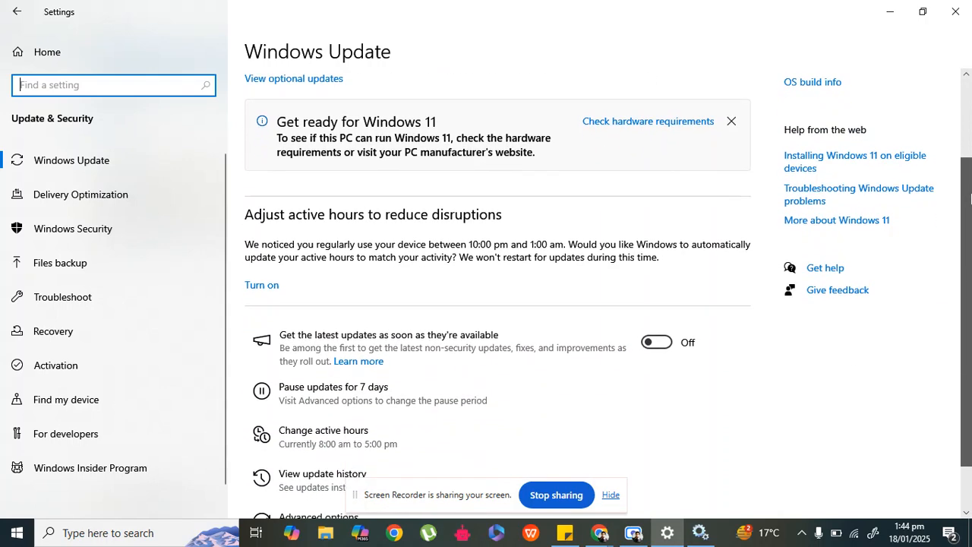
{"action": "scroll", "coordinate": [969, 197], "scroll_direction": "down", "scroll_amount": 2}
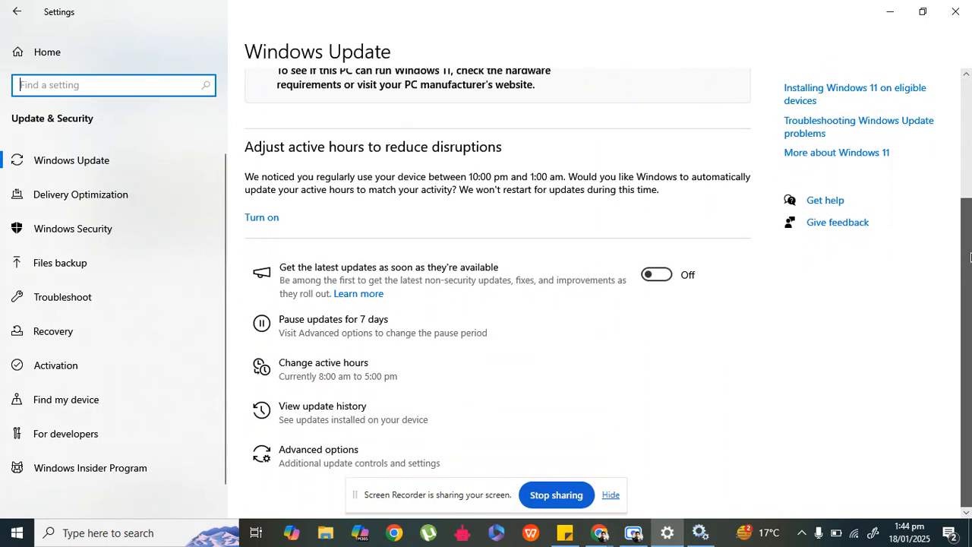
{"action": "scroll", "coordinate": [969, 258], "scroll_direction": "up", "scroll_amount": 5}
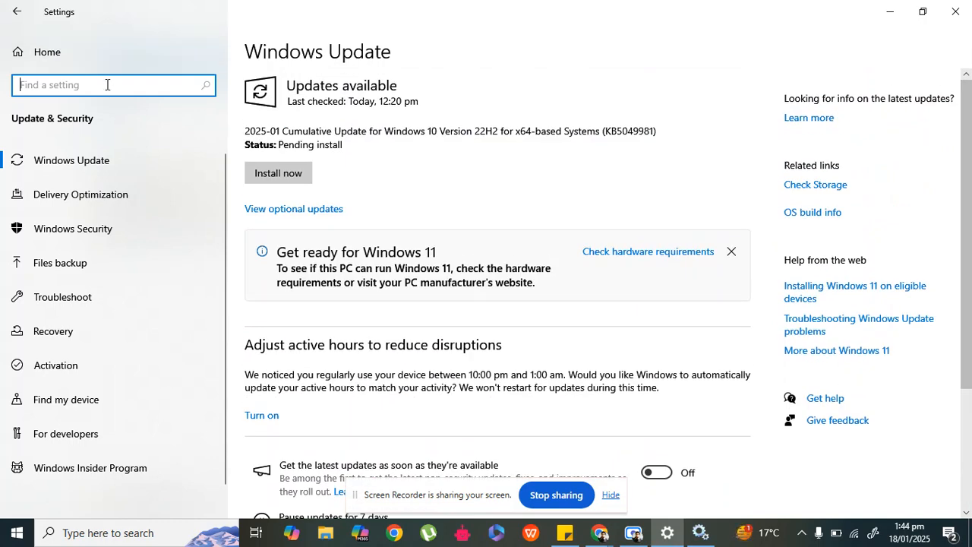
{"action": "type", "text": "microso"}
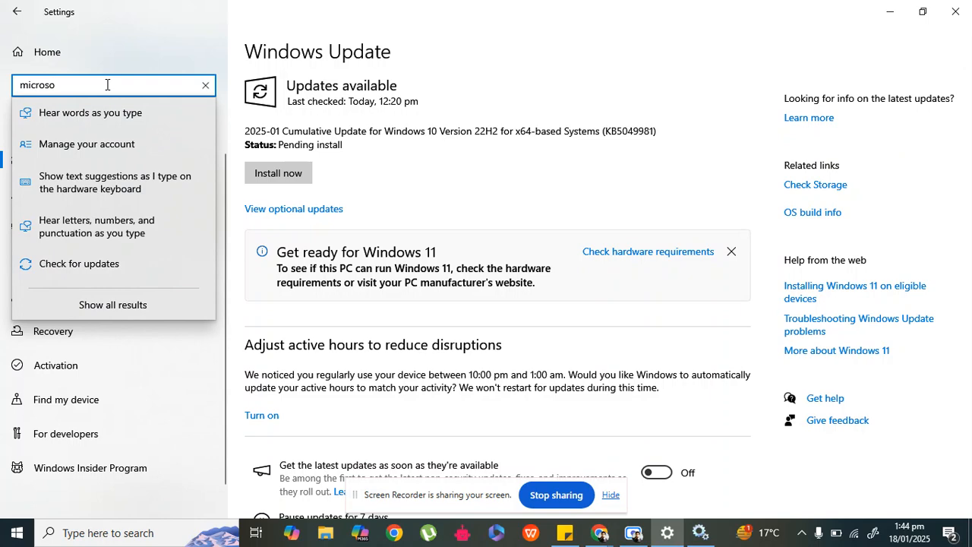
{"action": "type", "text": "ft window"}
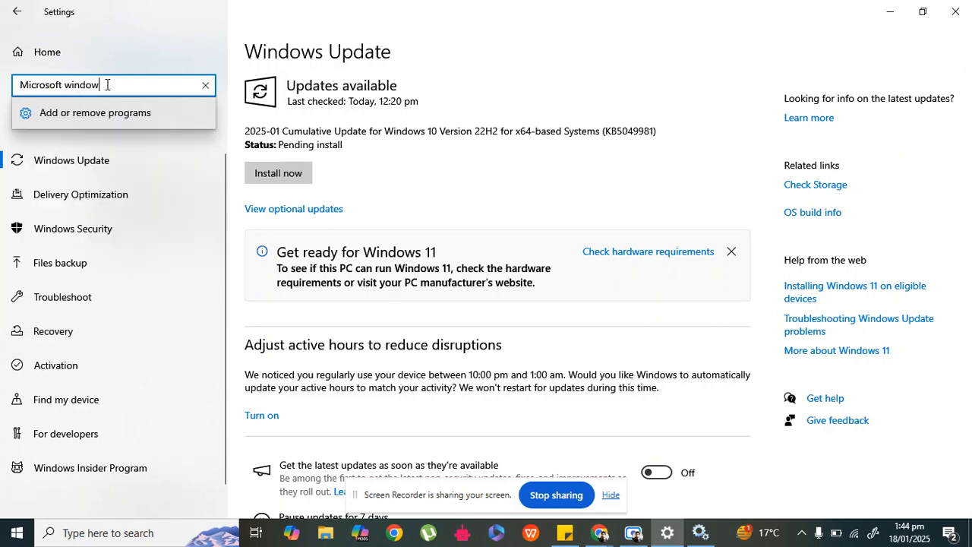
{"action": "key", "text": "BackSpace"}
{"action": "key", "text": "BackSpace"}
{"action": "key", "text": "BackSpace"}
{"action": "key", "text": "BackSpace"}
{"action": "key", "text": "BackSpace"}
{"action": "key", "text": "BackSpace"}
{"action": "key", "text": "BackSpace"}
{"action": "key", "text": "BackSpace"}
{"action": "key", "text": "BackSpace"}
{"action": "key", "text": "BackSpace"}
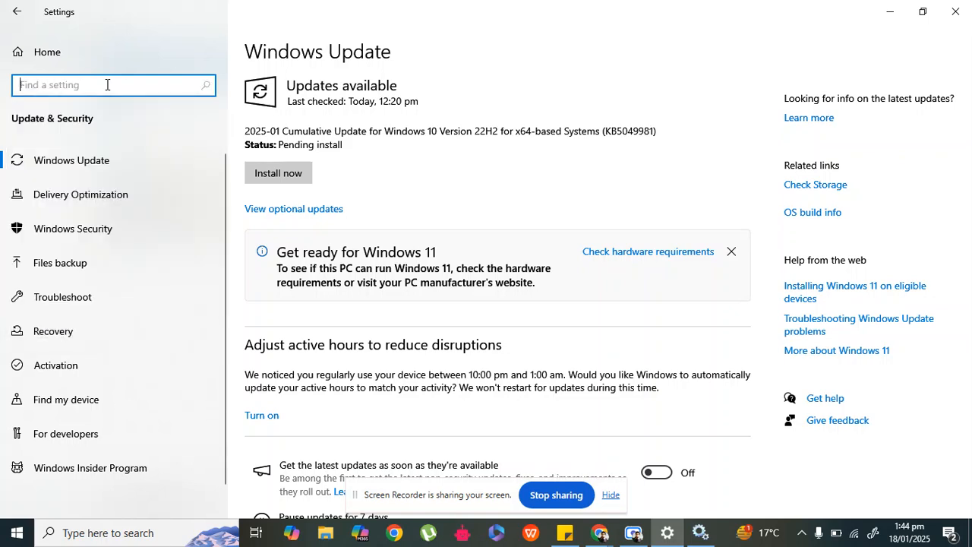
Revisit the optional updates and navigate back out of the Windows Update page.
{"action": "left_click", "coordinate": [296, 210]}
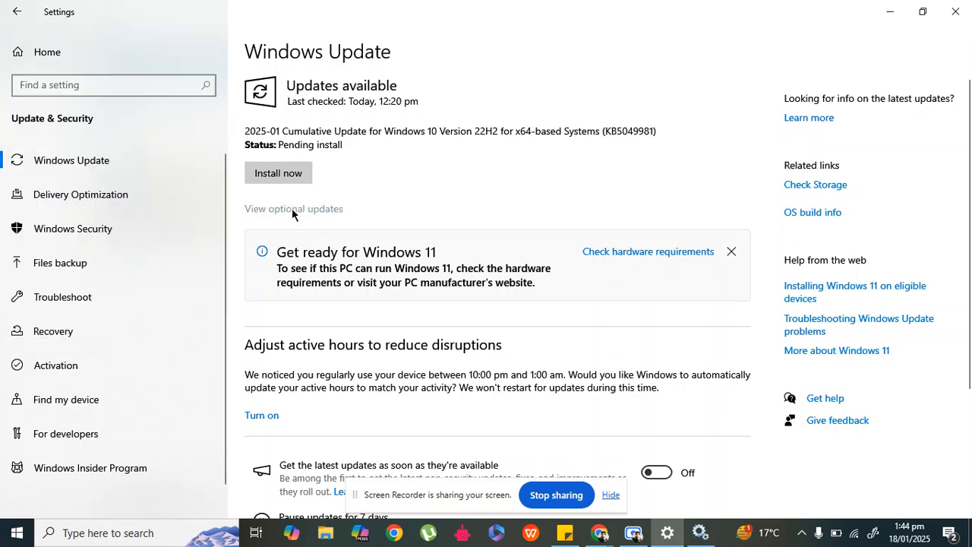
{"action": "left_click", "coordinate": [23, 12]}
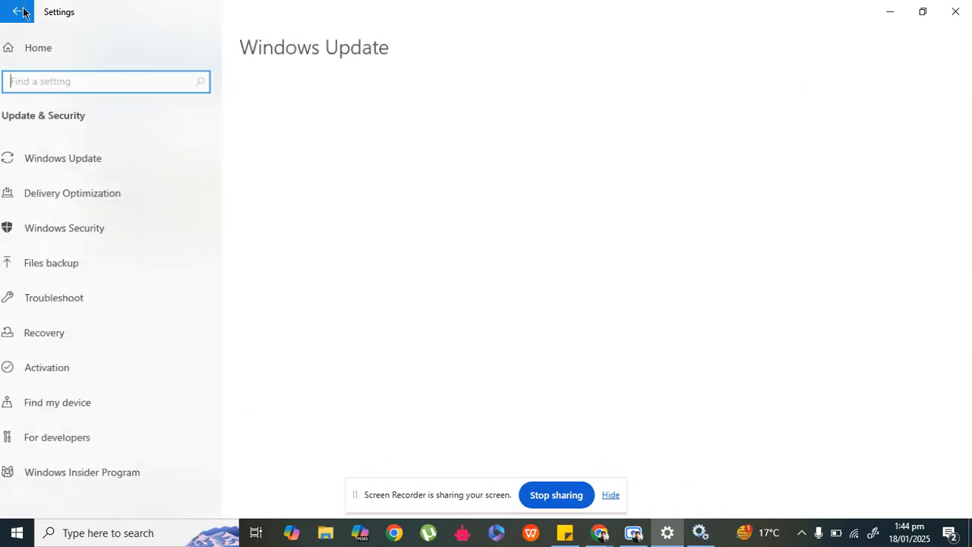
{"action": "left_click", "coordinate": [21, 10]}
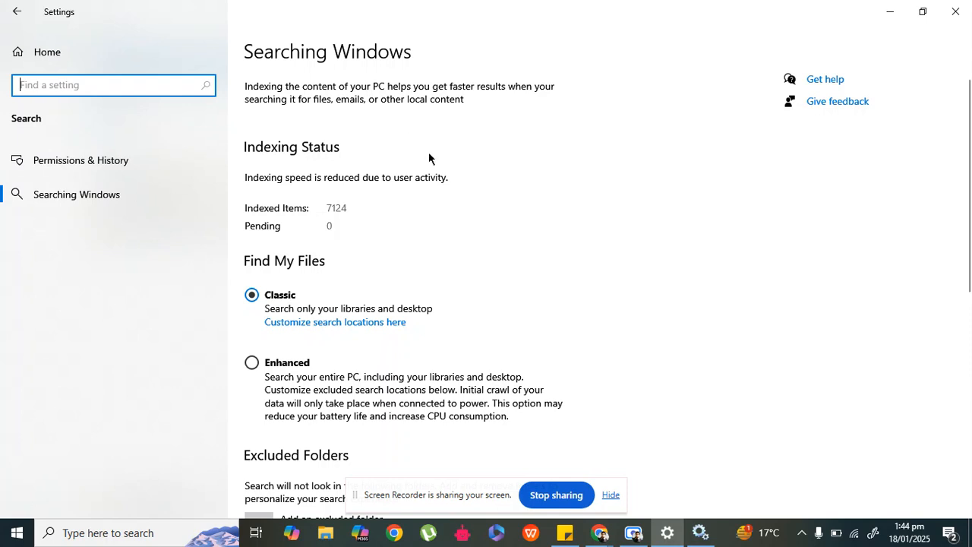
Search Windows for "servic" to open the Services console, and open the properties of the Windows Update service.
{"action": "left_click", "coordinate": [149, 533]}
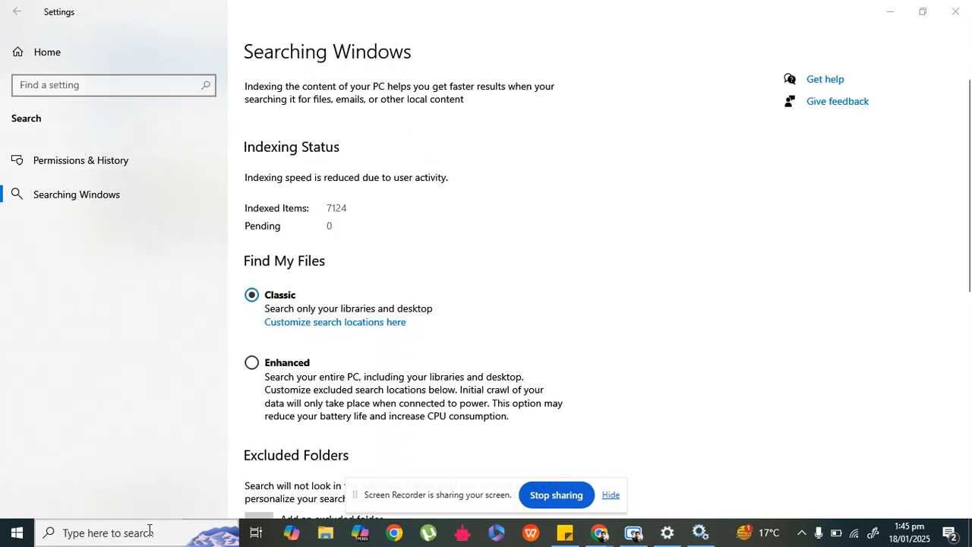
{"action": "type", "text": "servic"}
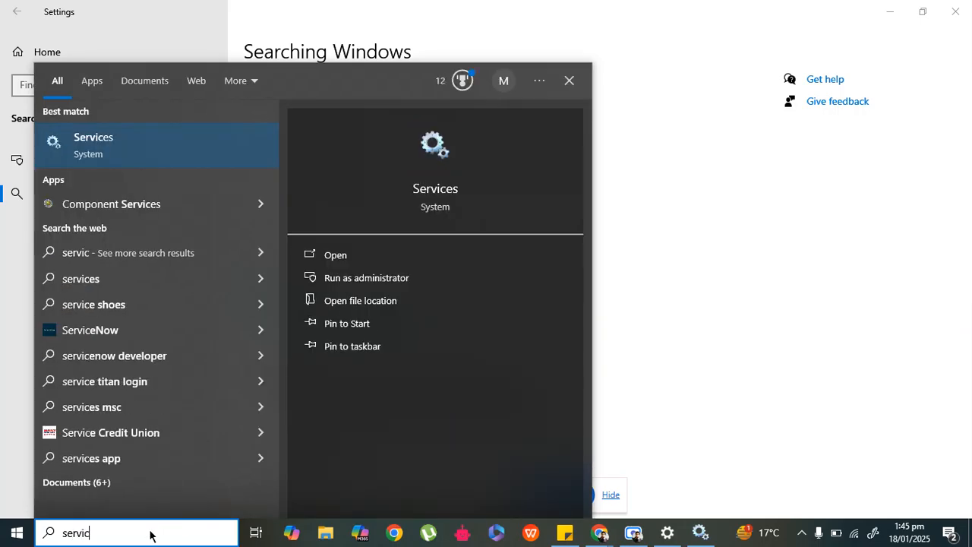
{"action": "left_click", "coordinate": [145, 145]}
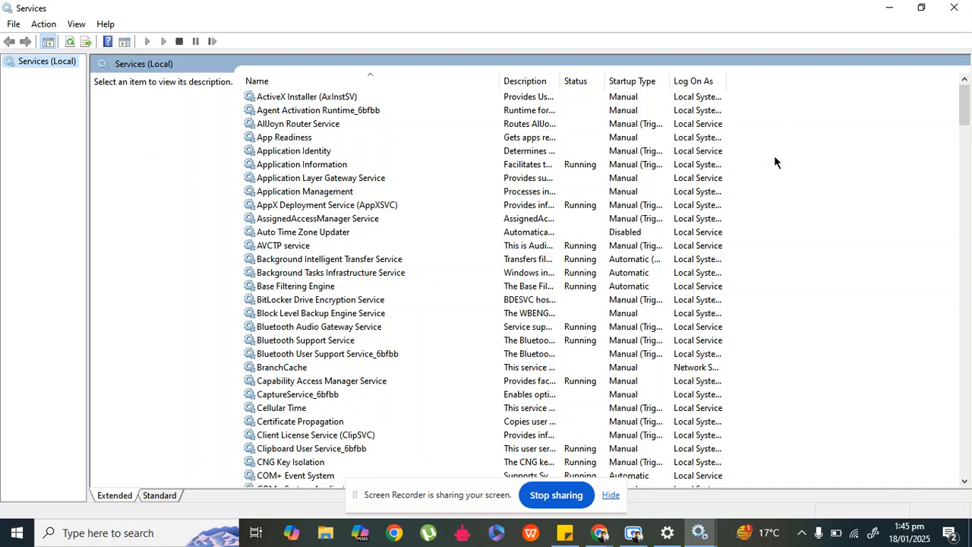
{"action": "left_click_drag", "start_coordinate": [964, 110], "coordinate": [962, 466]}
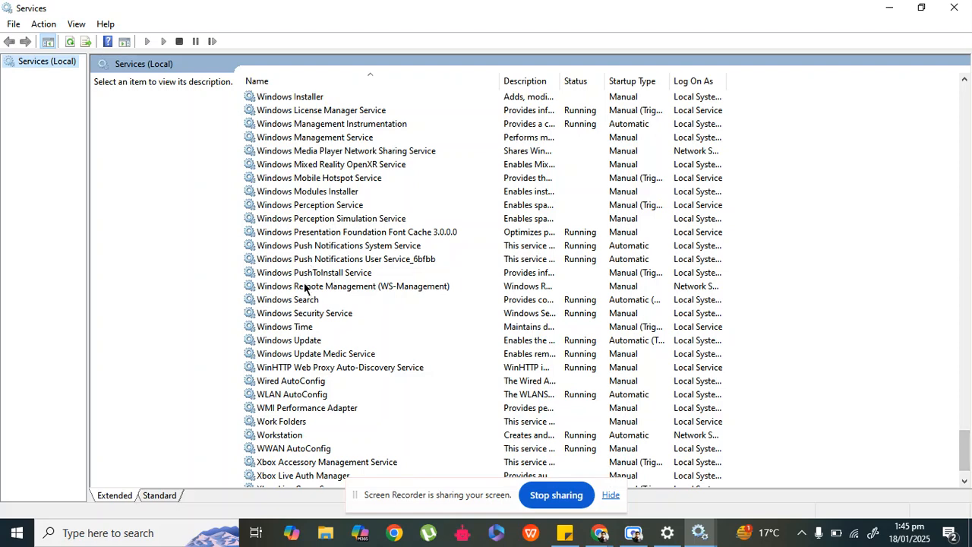
{"action": "double_click", "coordinate": [302, 342]}
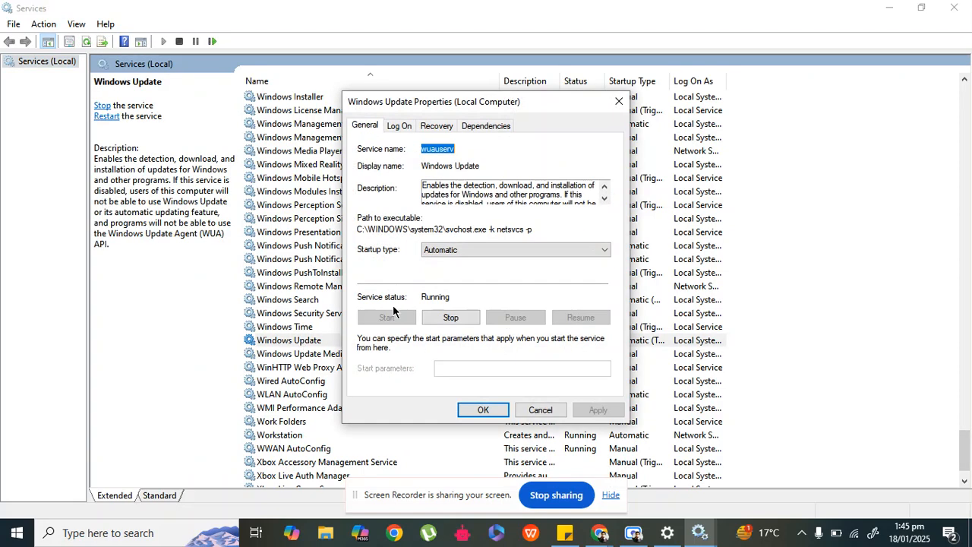
Set the Windows Update service's startup type to Disabled and stop the service.
{"action": "left_click", "coordinate": [475, 251]}
{"action": "left_click", "coordinate": [465, 287]}
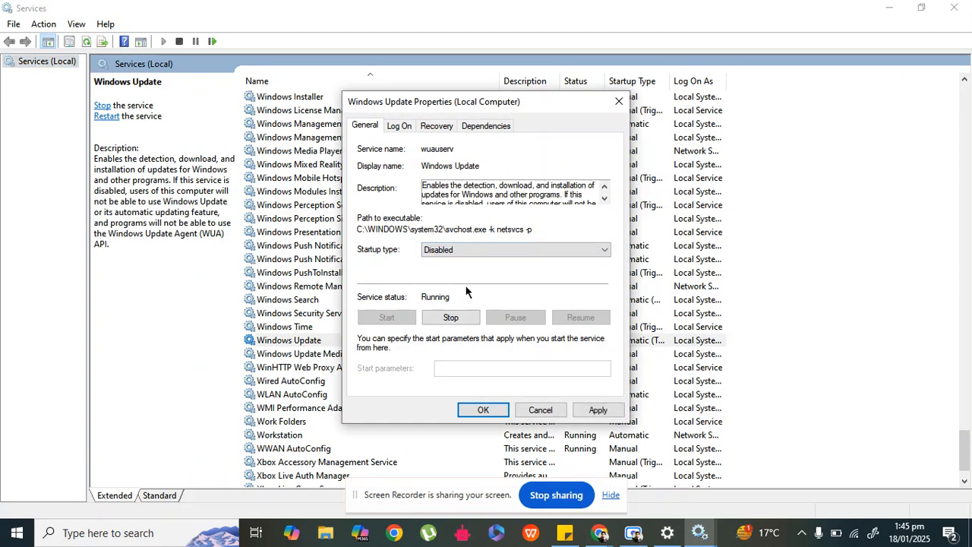
{"action": "left_click", "coordinate": [435, 318]}
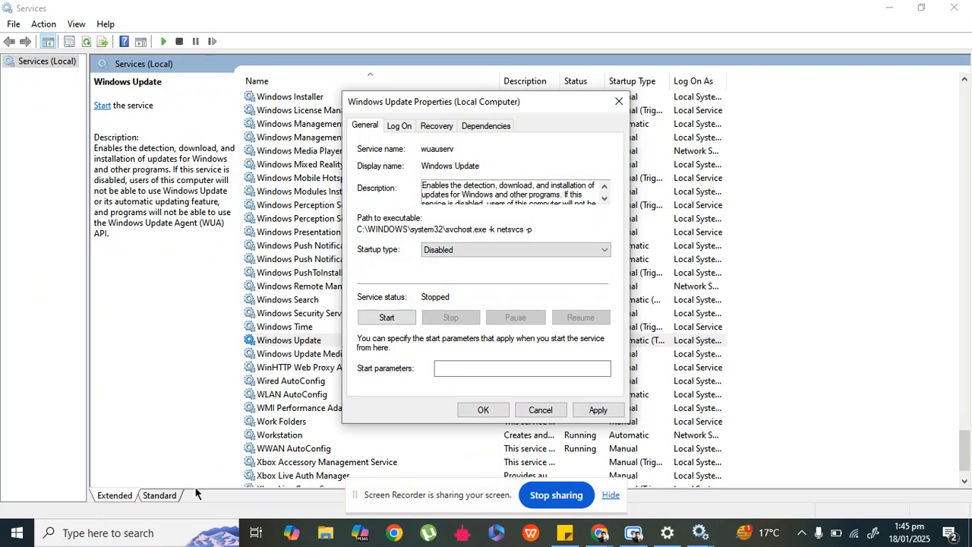
Switch to File Explorer and open the SoftwareDistribution folder inside the Windows folder on Local Disk (C:).
{"action": "left_click", "coordinate": [336, 545]}
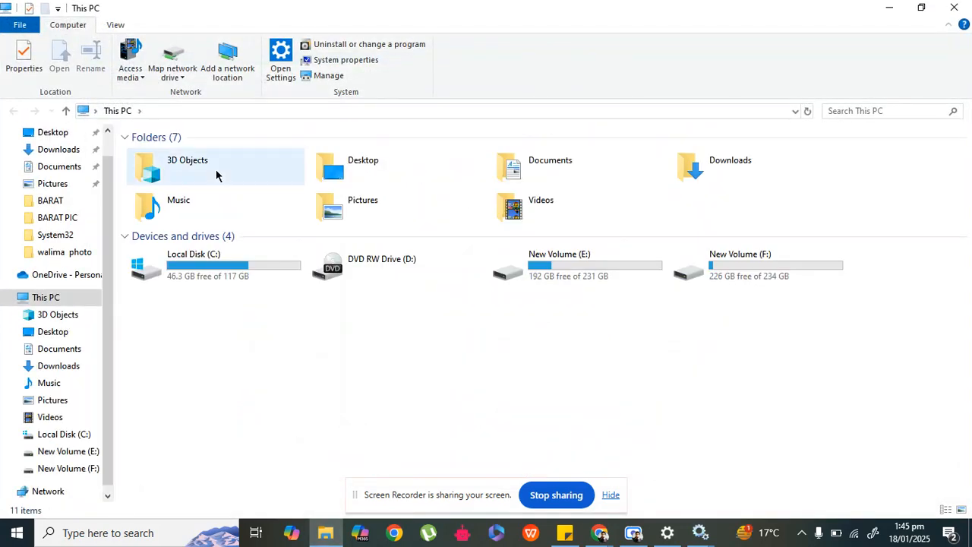
{"action": "double_click", "coordinate": [222, 274]}
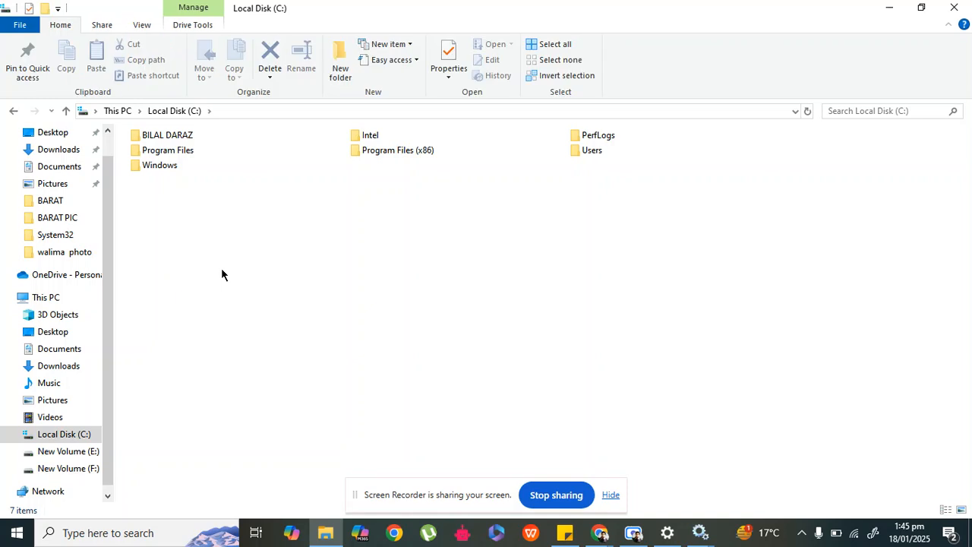
{"action": "left_click", "coordinate": [169, 166]}
{"action": "double_click", "coordinate": [169, 165]}
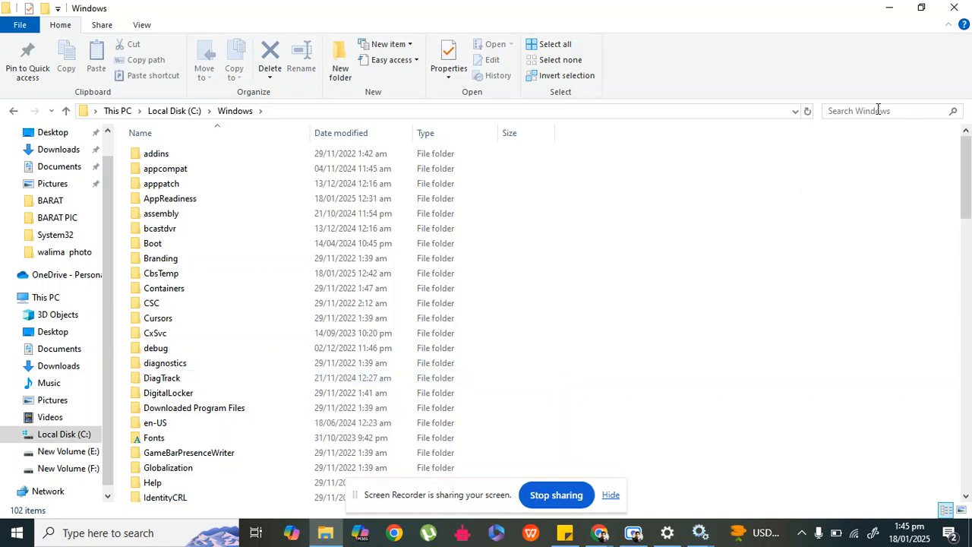
{"action": "left_click_drag", "start_coordinate": [964, 155], "coordinate": [965, 346]}
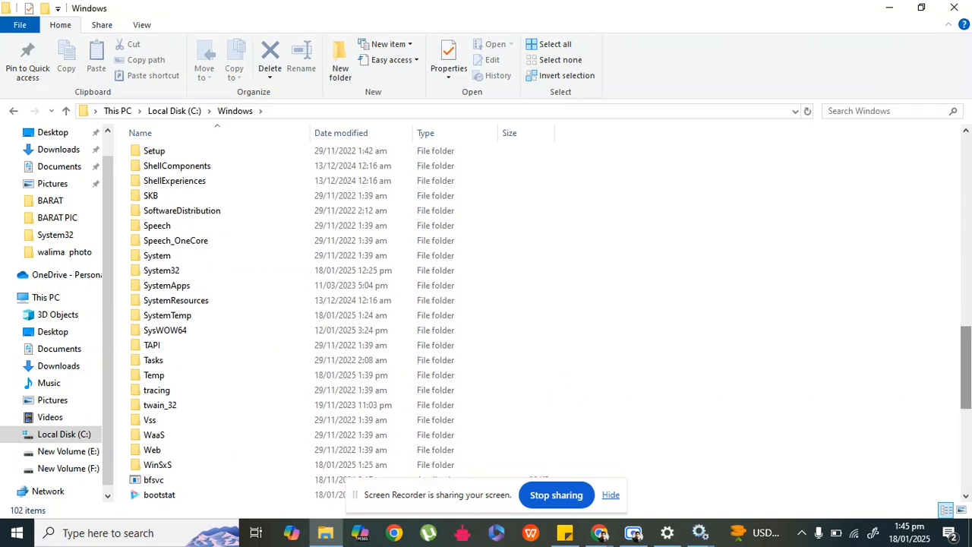
{"action": "left_click", "coordinate": [175, 215]}
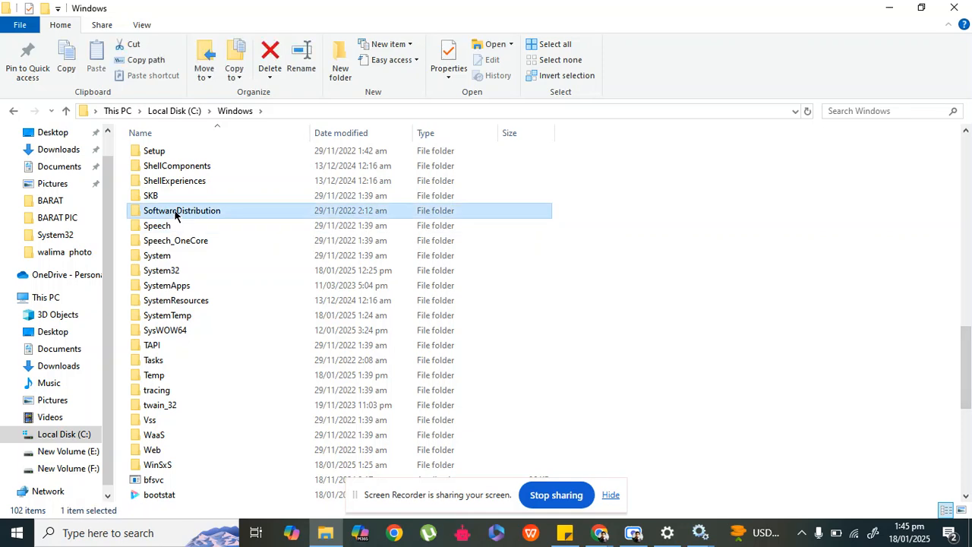
{"action": "double_click", "coordinate": [175, 215]}
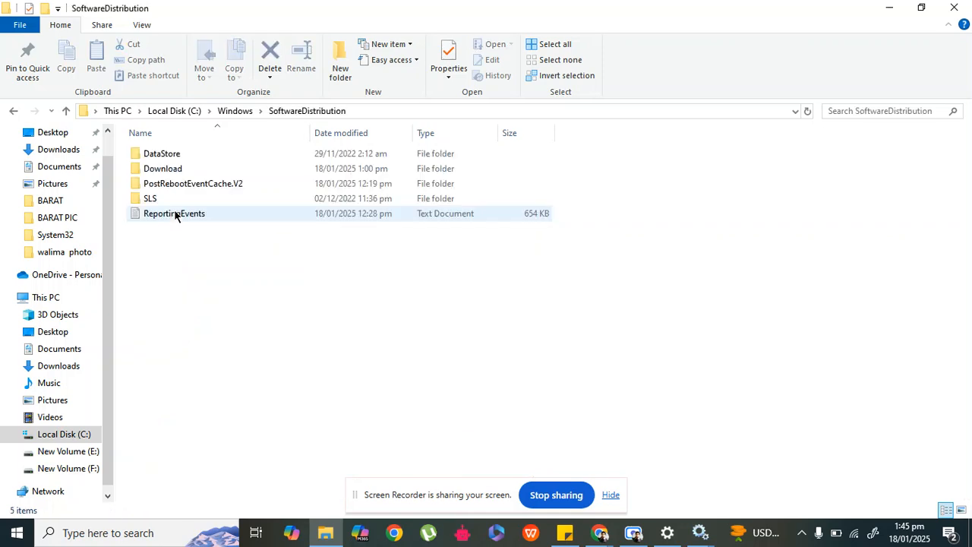
Delete the SoftwareDistribution contents, granting administrator permission for DataStore and skipping Download, PostRebootEventCache.V2, SLS and ReportingEvents.
{"action": "left_click_drag", "start_coordinate": [186, 259], "coordinate": [166, 145]}
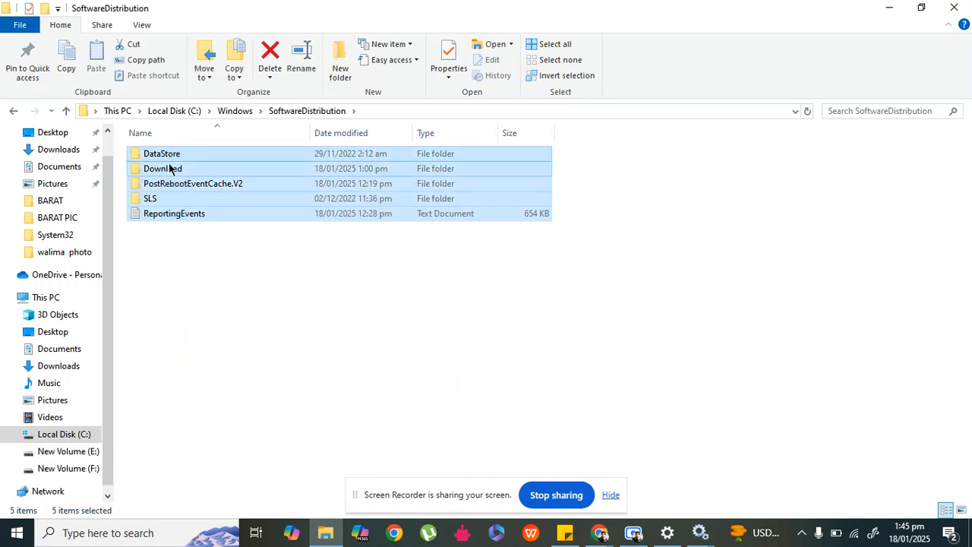
{"action": "key", "text": "Delete"}
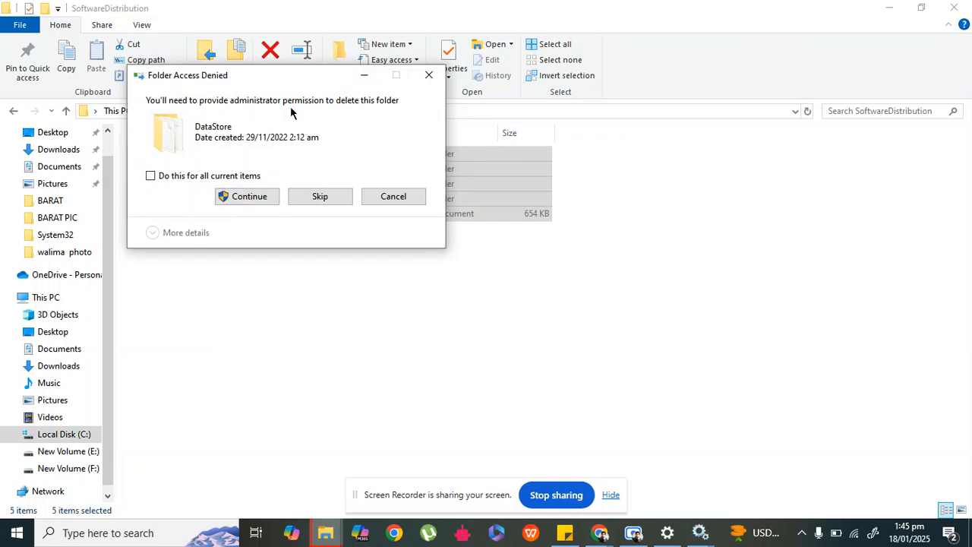
{"action": "left_click", "coordinate": [260, 197]}
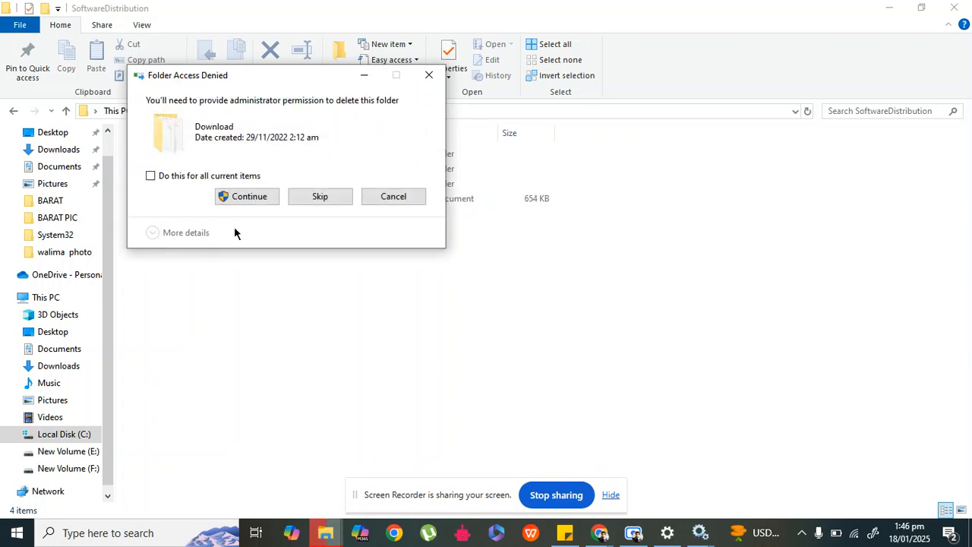
{"action": "left_click", "coordinate": [315, 196]}
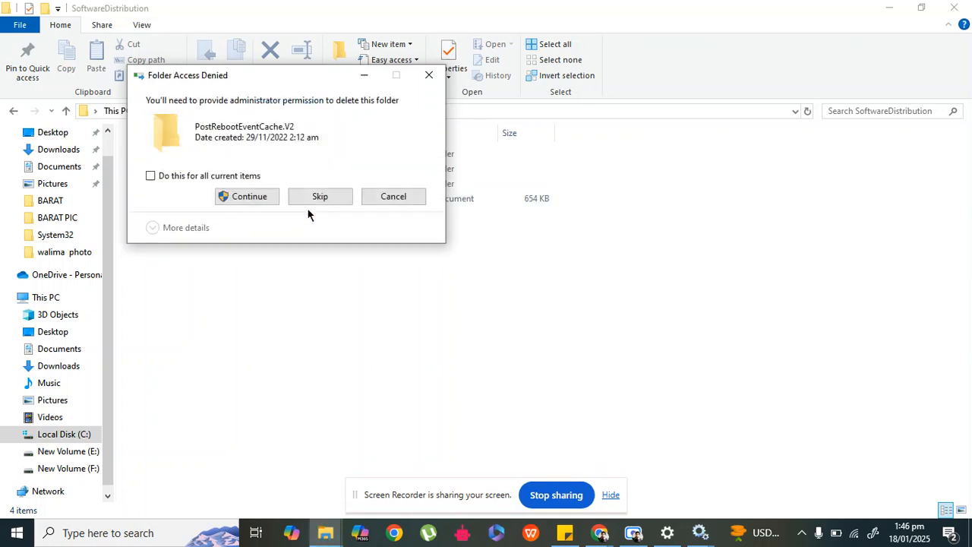
{"action": "left_click", "coordinate": [322, 197]}
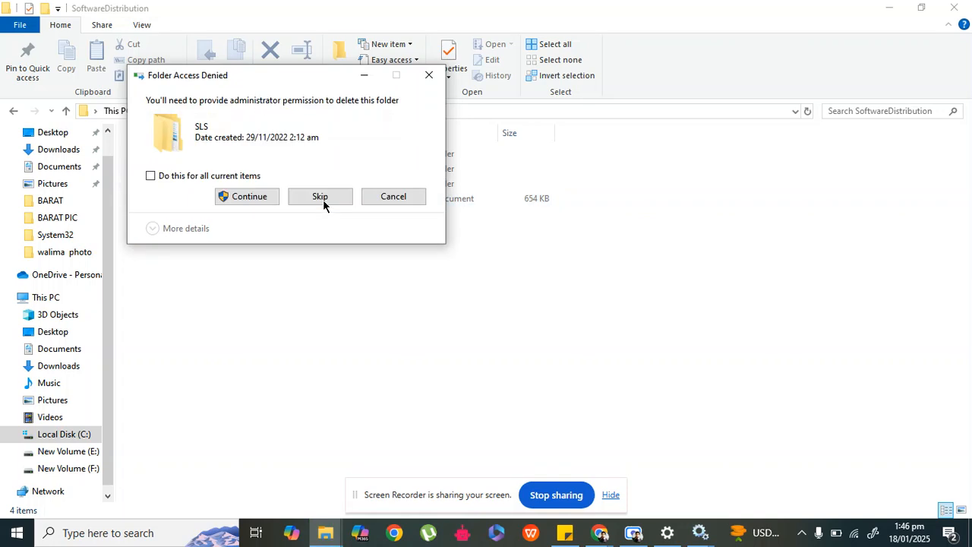
{"action": "left_click", "coordinate": [322, 199]}
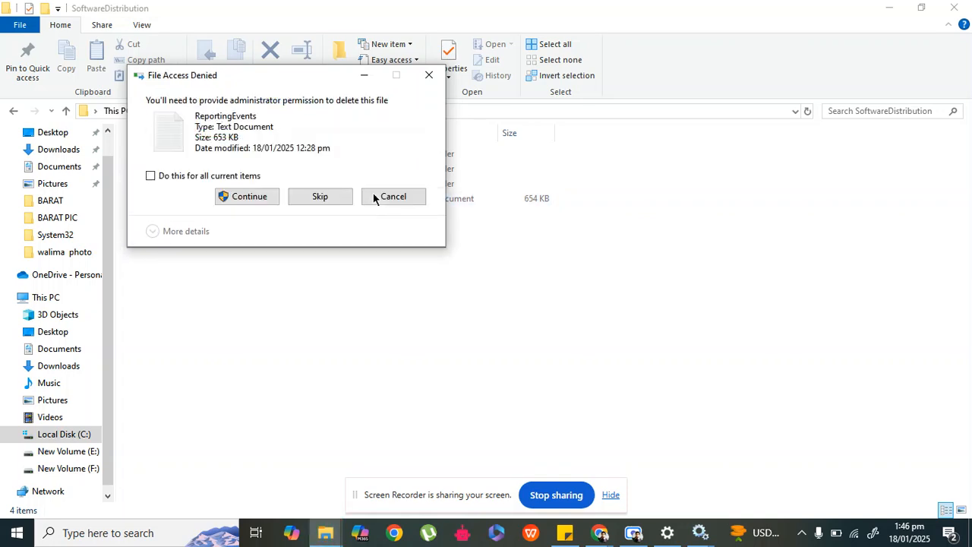
{"action": "left_click", "coordinate": [318, 197]}
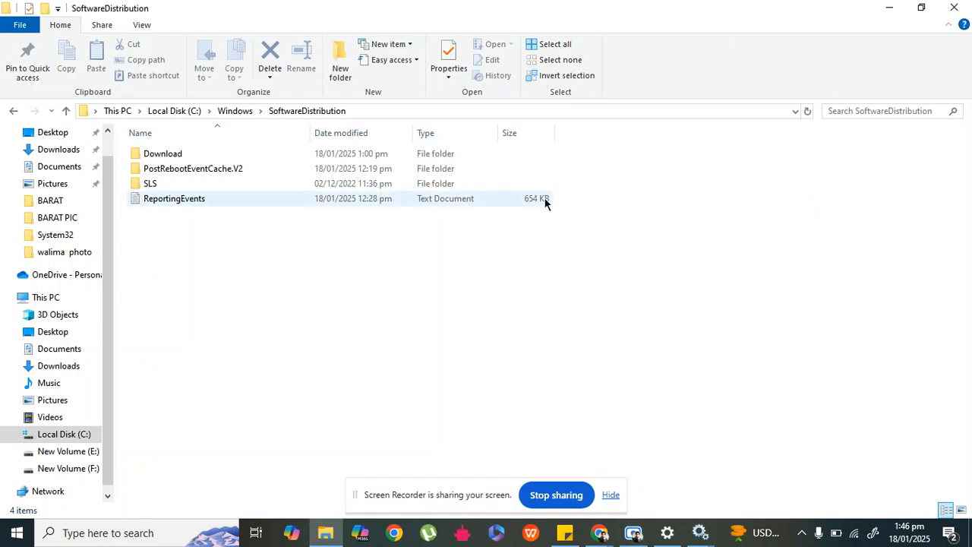
Return to the Services console, set the Windows Update service's startup type to Automatic, and start the service.
{"action": "left_click", "coordinate": [669, 535]}
{"action": "left_click", "coordinate": [700, 535]}
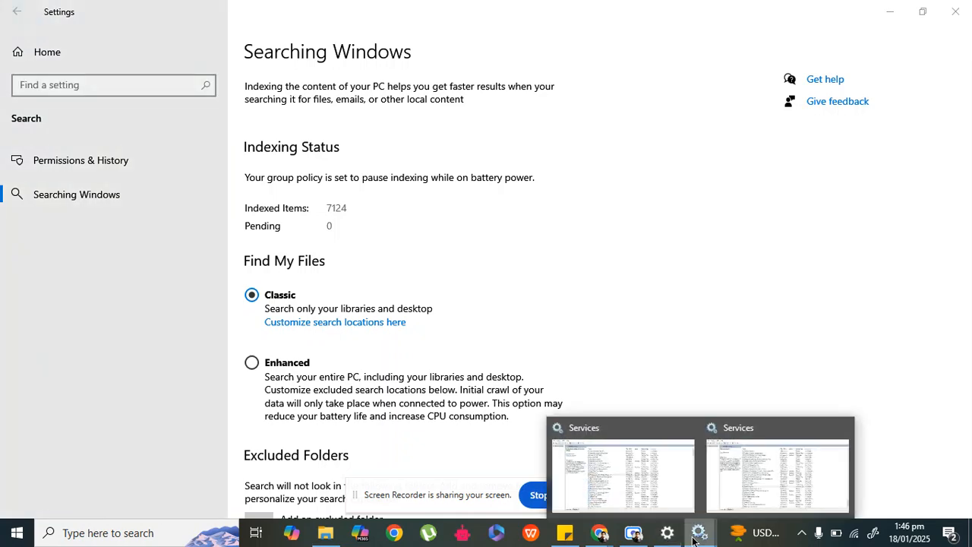
{"action": "left_click", "coordinate": [727, 458]}
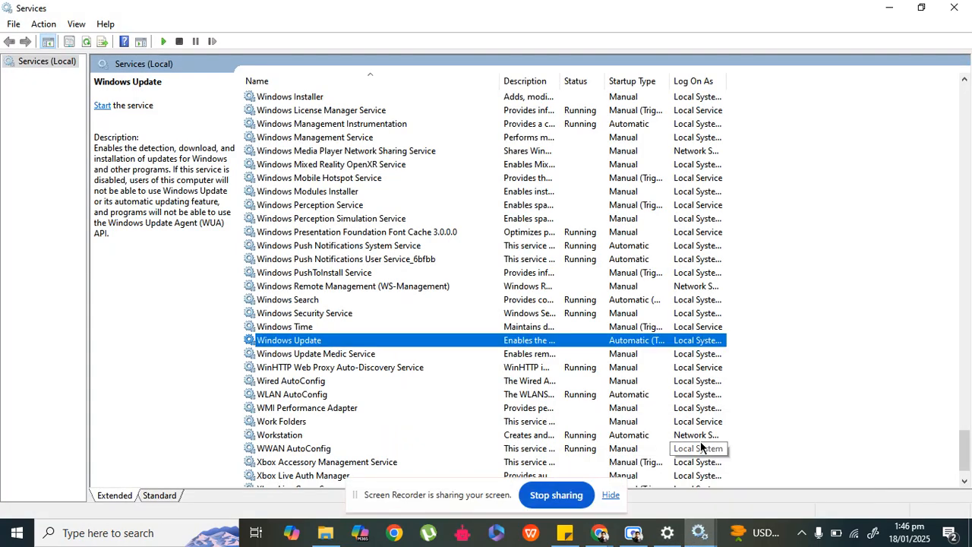
{"action": "double_click", "coordinate": [407, 340]}
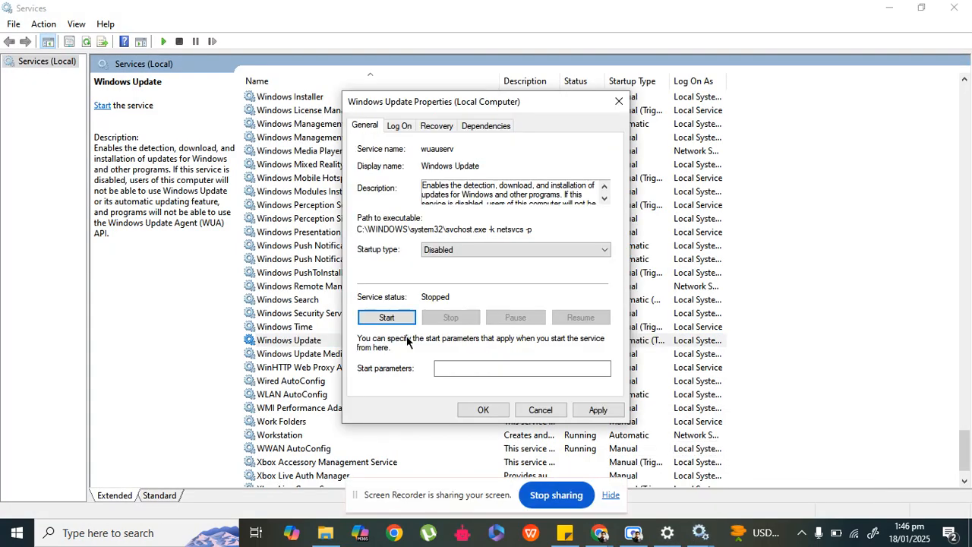
{"action": "left_click", "coordinate": [442, 253]}
{"action": "left_click", "coordinate": [440, 271]}
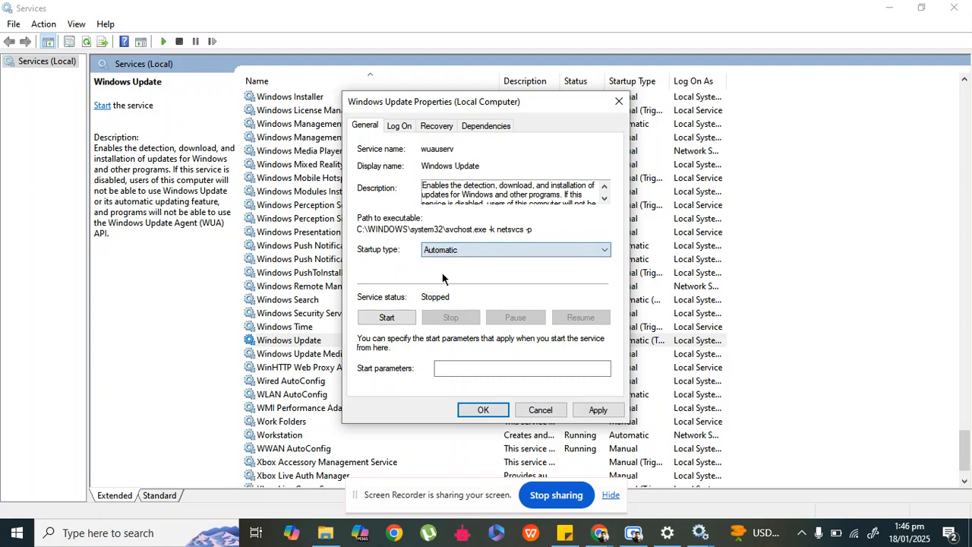
{"action": "left_click", "coordinate": [388, 319]}
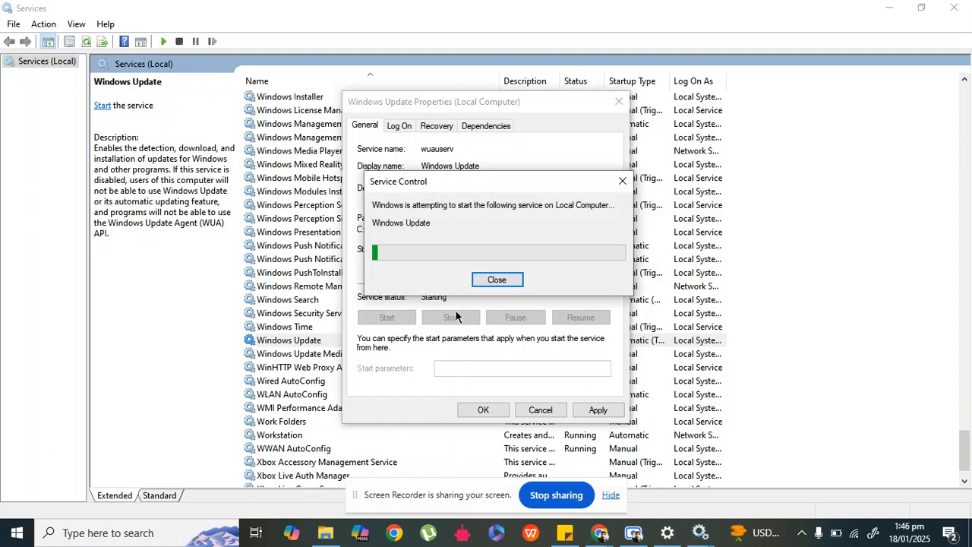
{"action": "left_click", "coordinate": [583, 411]}
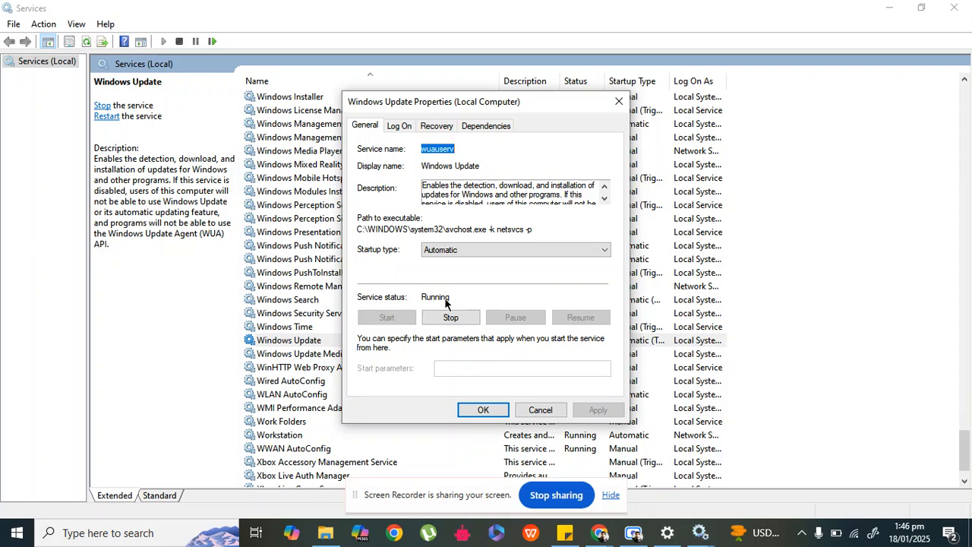
{"action": "left_click", "coordinate": [489, 410]}
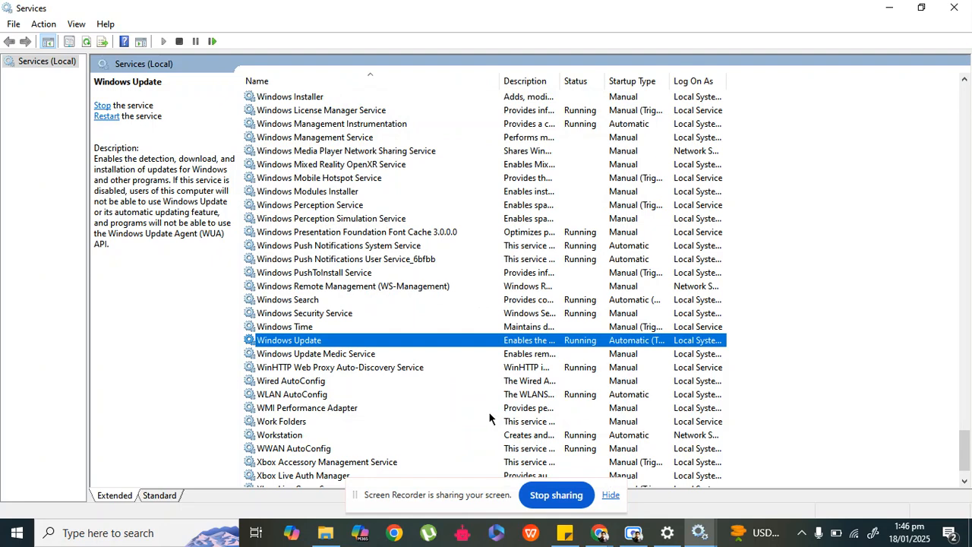
Search Windows for "cmd" and open Command Prompt as administrator.
{"action": "left_click", "coordinate": [150, 534]}
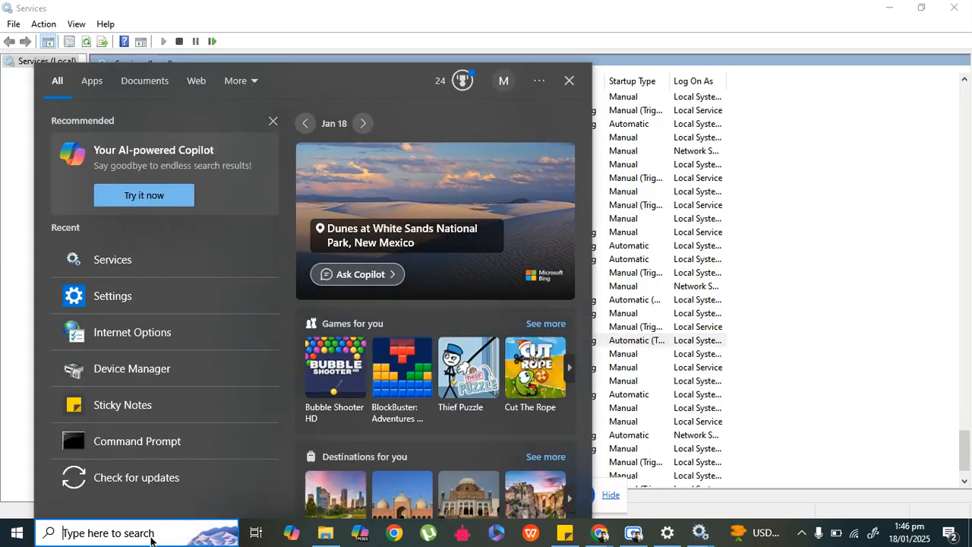
{"action": "type", "text": "cmd"}
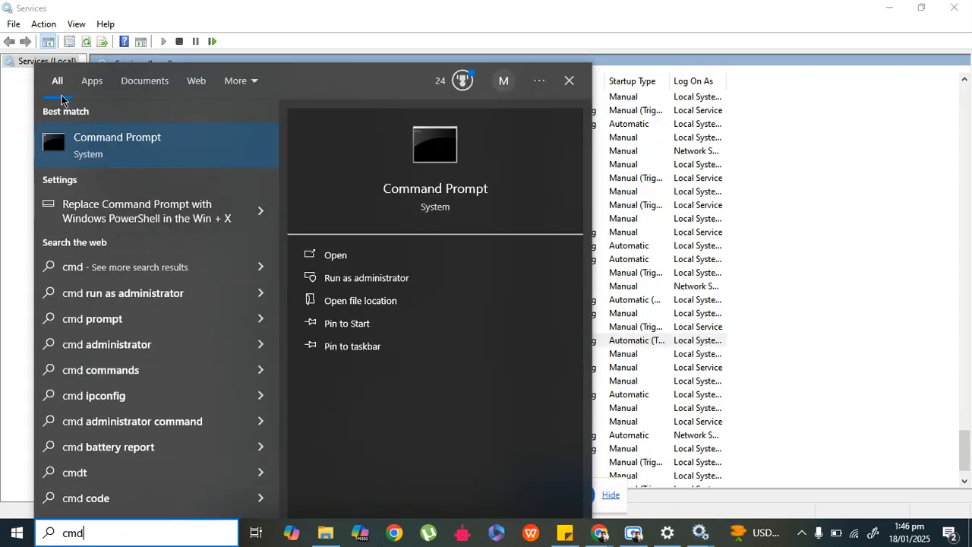
{"action": "left_click", "coordinate": [331, 277]}
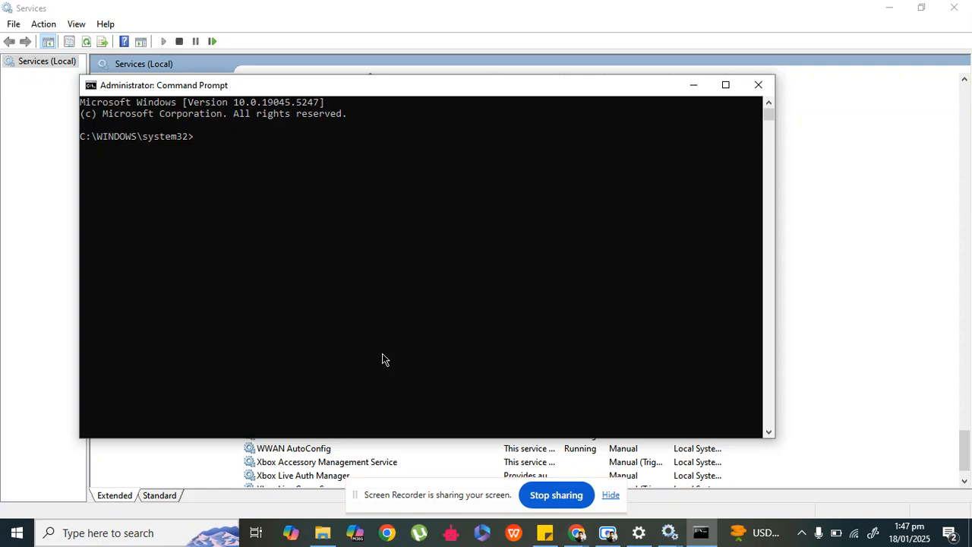
Run the system file scan with sfc /scannow, and bring up the step list in Sticky Notes.
{"action": "type", "text": "sfc /scannow"}
{"action": "type", "text": "\\"}
{"action": "key", "text": "BackSpace"}
{"action": "key", "text": "Return"}
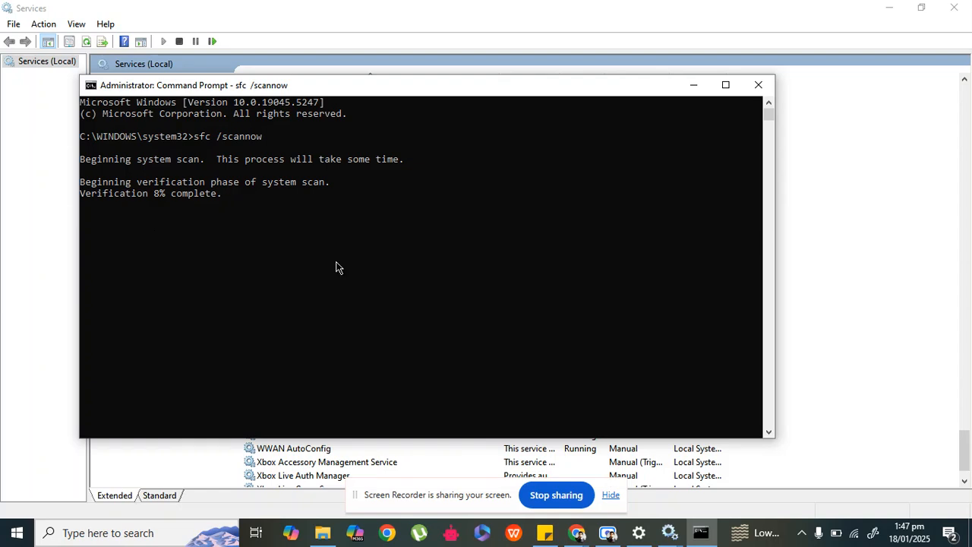
{"action": "left_click", "coordinate": [545, 533]}
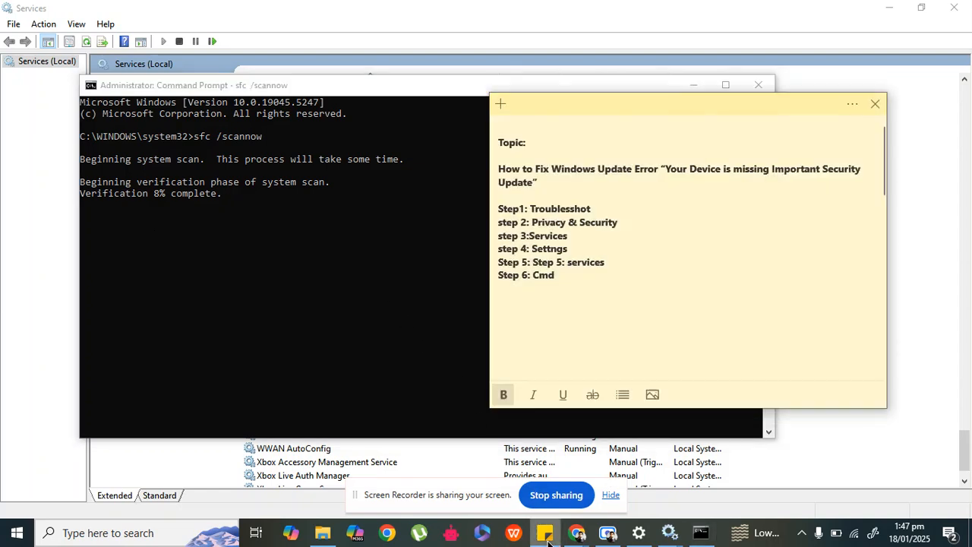